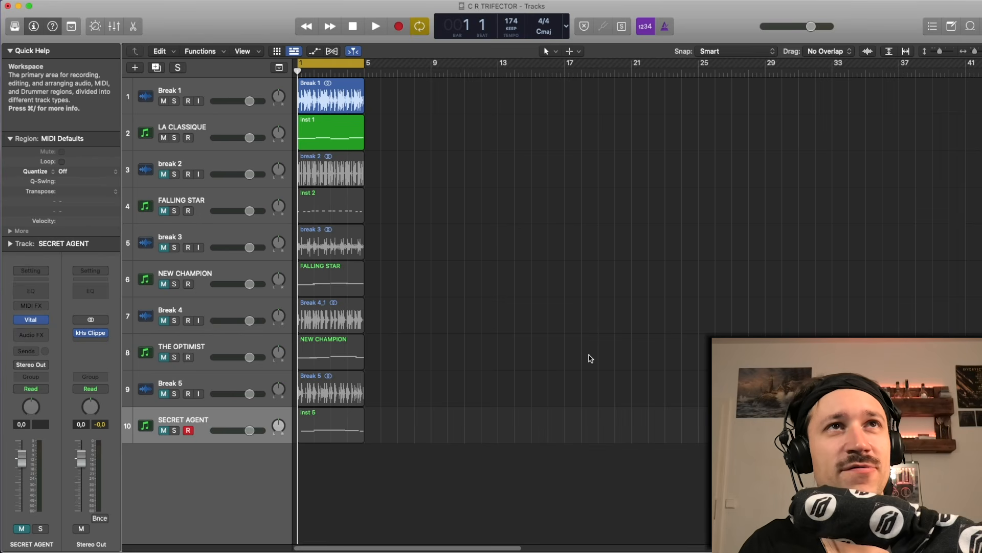
# Select the LA CLASSIQUE track and inspect the settings of its Vital synth patch
pyautogui.click(202, 132)
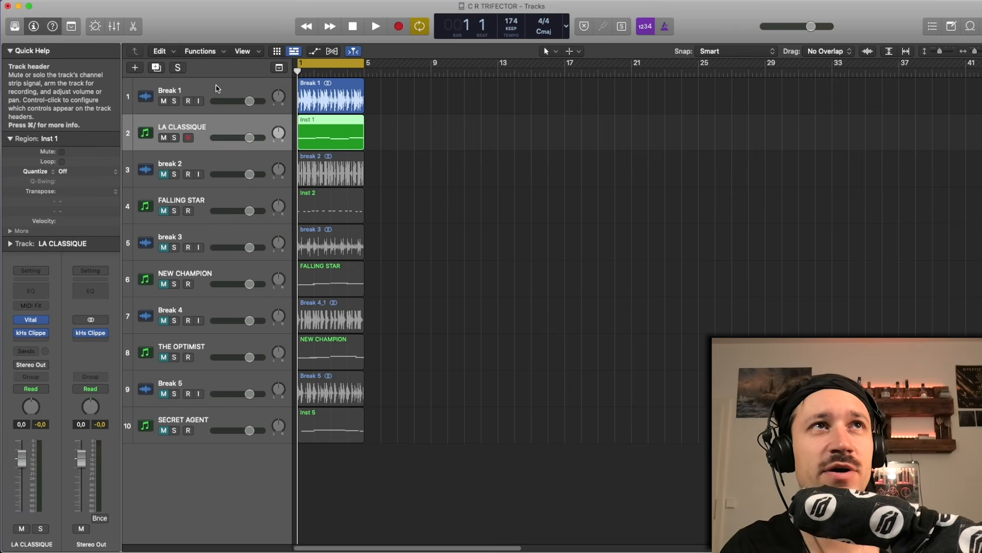
pyautogui.click(215, 94)
pyautogui.click(187, 132)
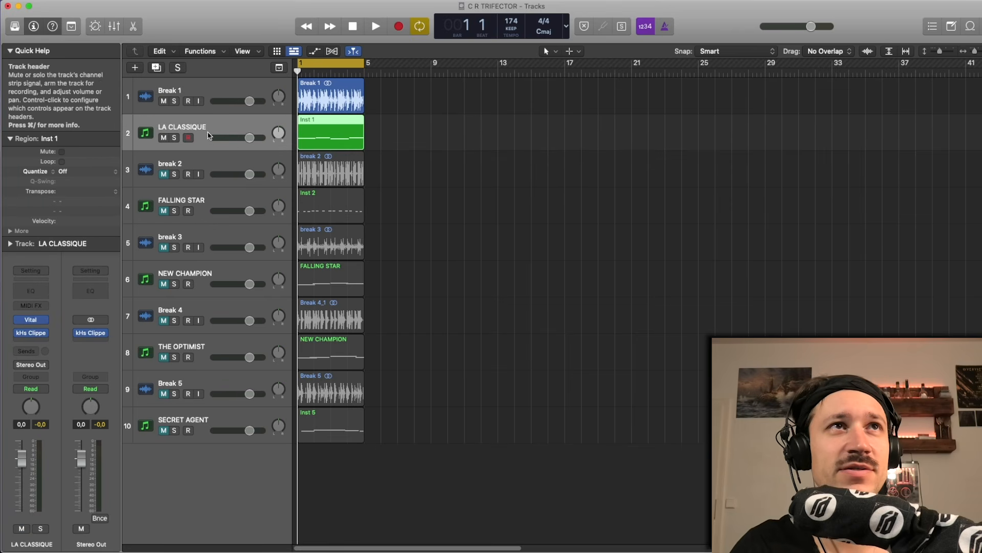
pyautogui.click(35, 320)
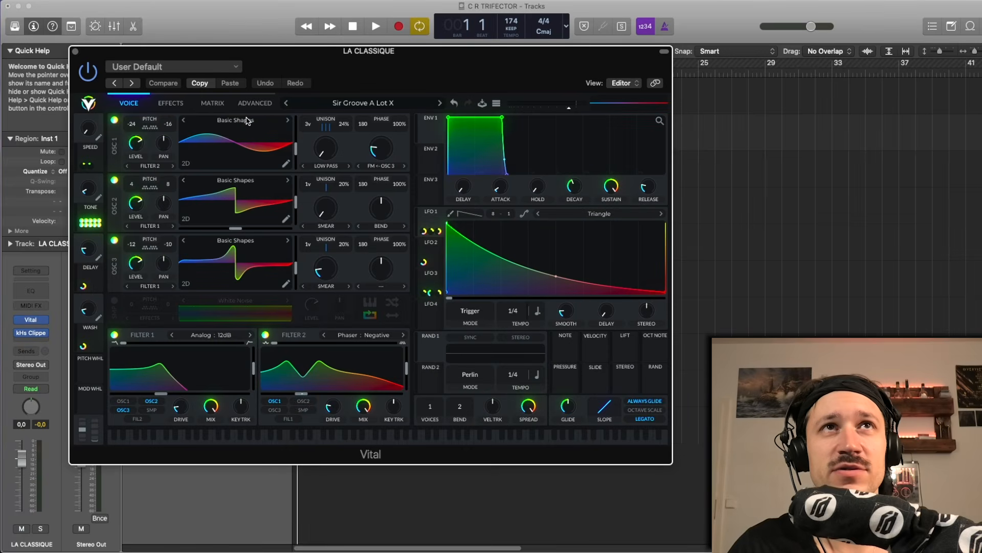
pyautogui.moveTo(274, 59); pyautogui.dragTo(278, 55)
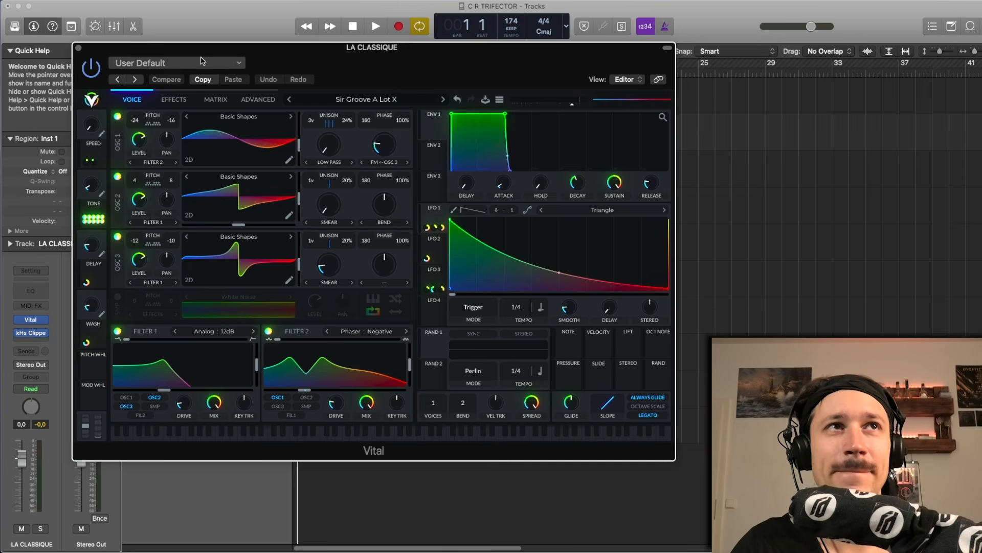
pyautogui.click(78, 48)
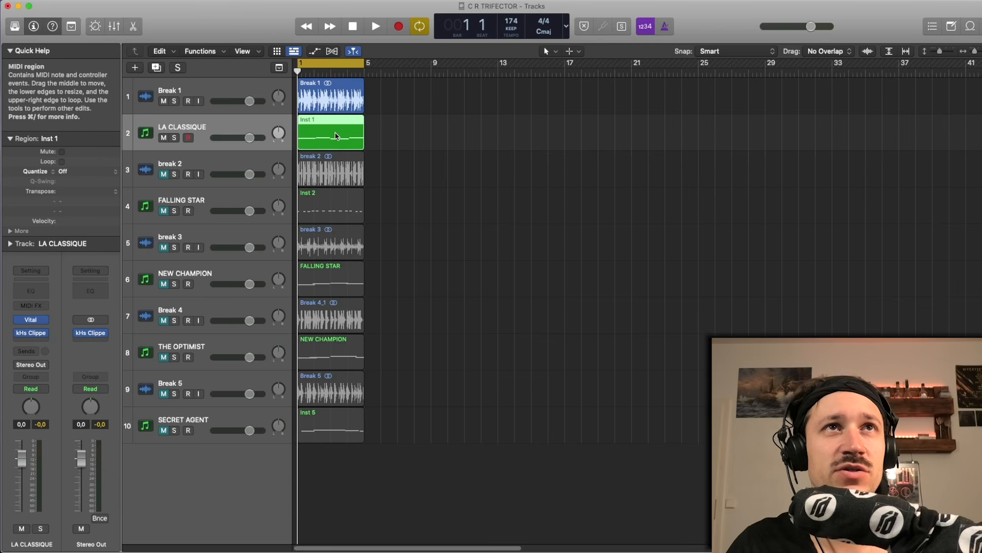
# Check the LA CLASSIQUE region's notes in the Piano Roll and view the track's Vital patch again
pyautogui.doubleClick(333, 133)
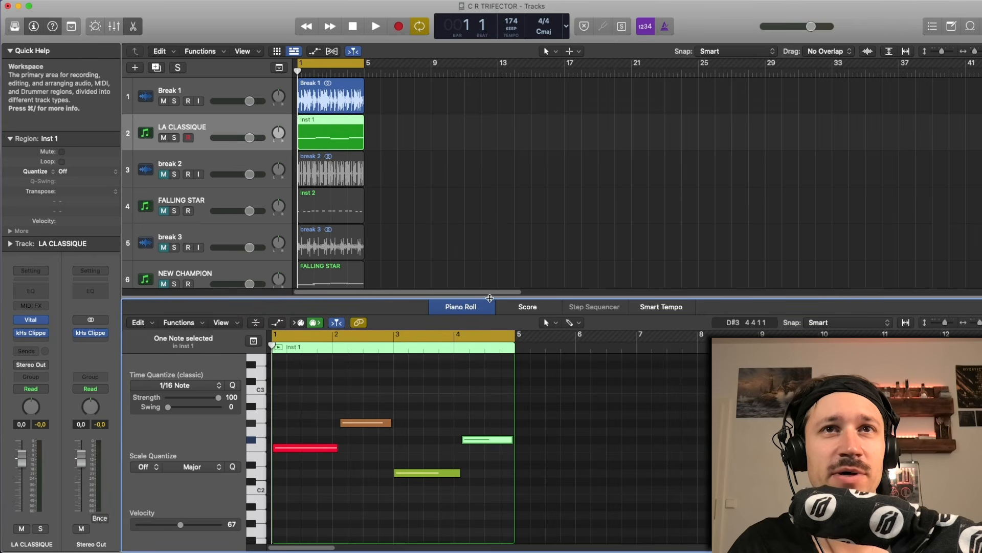
pyautogui.press('e')
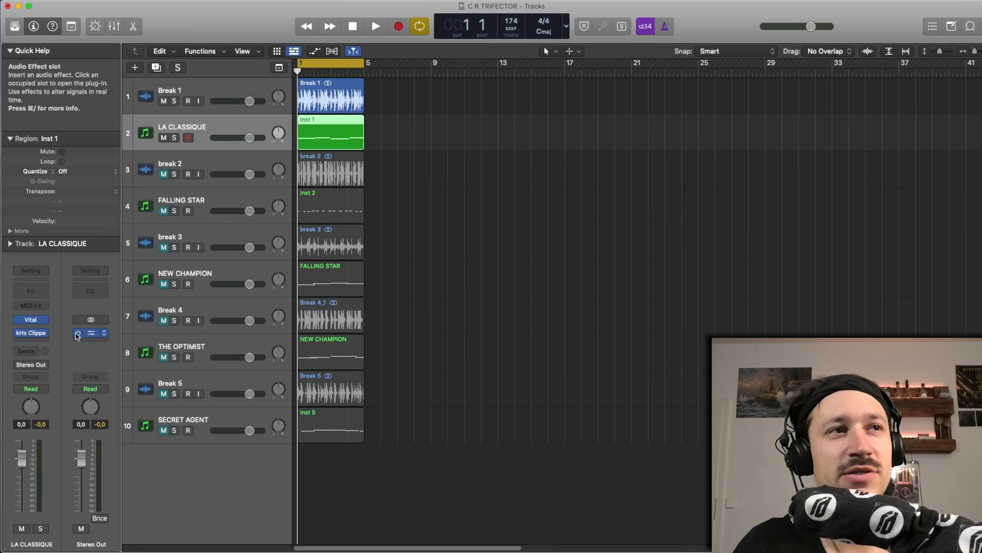
pyautogui.click(31, 320)
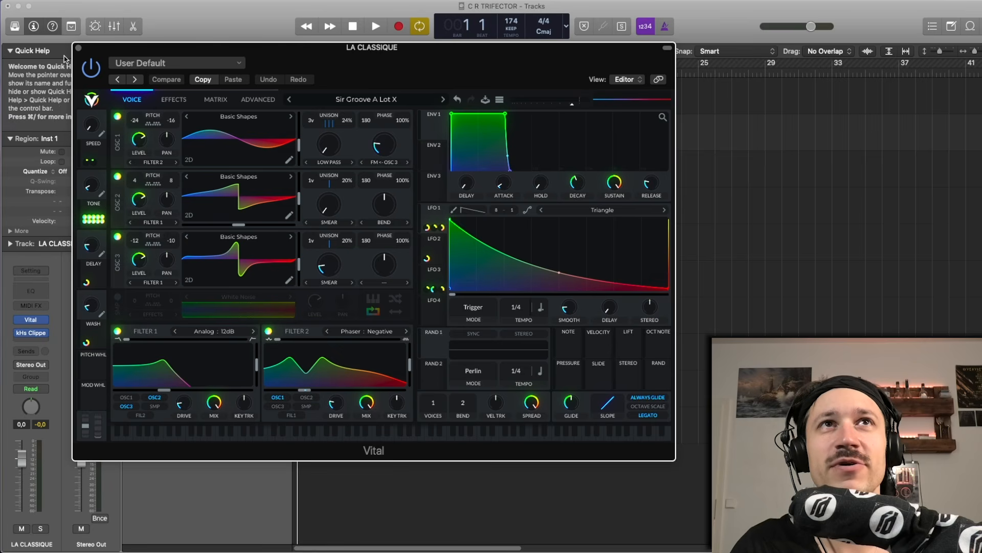
pyautogui.click(79, 47)
# Deselect the Inst 1 region and play the loop of Break 1 with LA CLASSIQUE
pyautogui.click(423, 151)
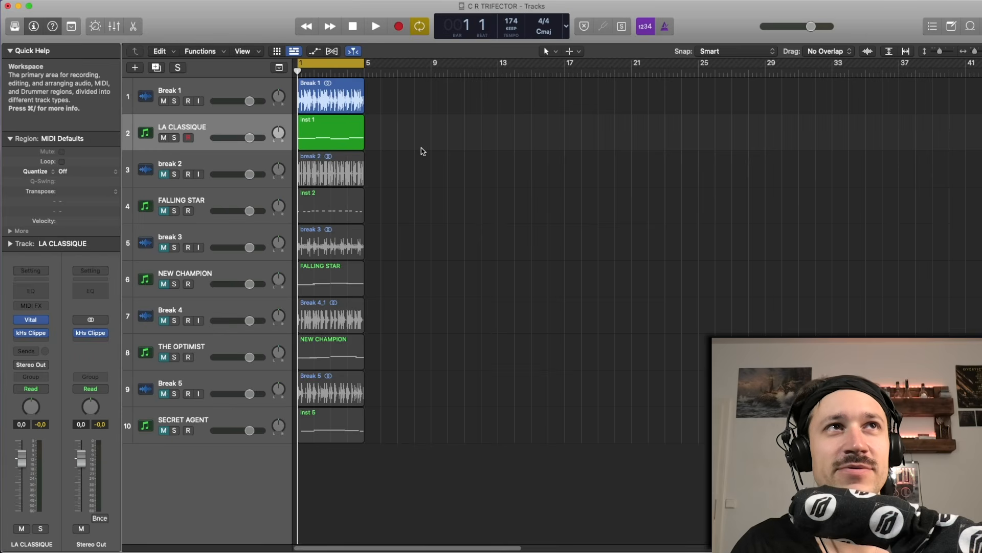
pyautogui.press('space')
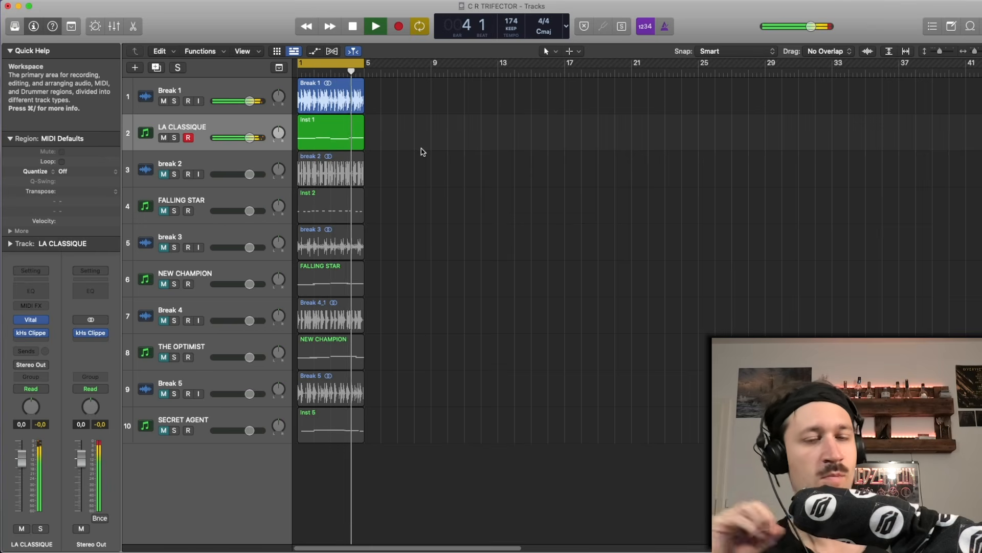
pyautogui.press('space')
# Transpose all four notes of the LA CLASSIQUE region up two semitones in the Piano Roll and play the loop
pyautogui.doubleClick(323, 136)
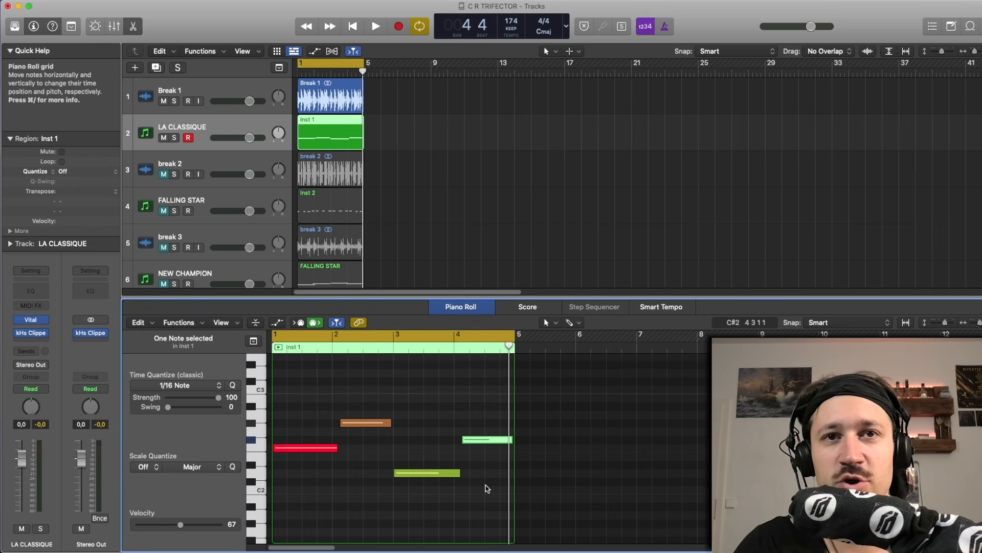
pyautogui.moveTo(486, 485); pyautogui.dragTo(315, 389)
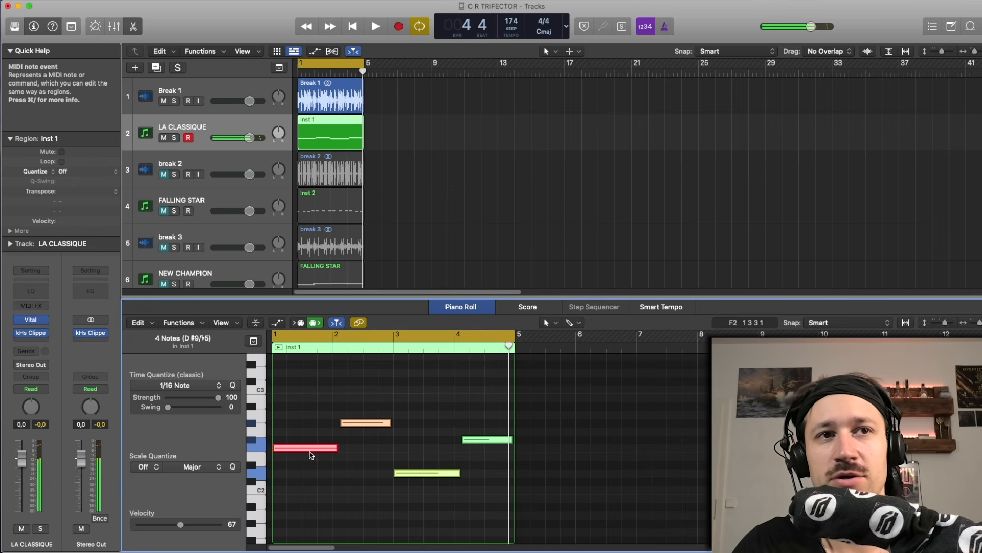
pyautogui.moveTo(301, 451); pyautogui.dragTo(301, 434)
pyautogui.click(308, 394)
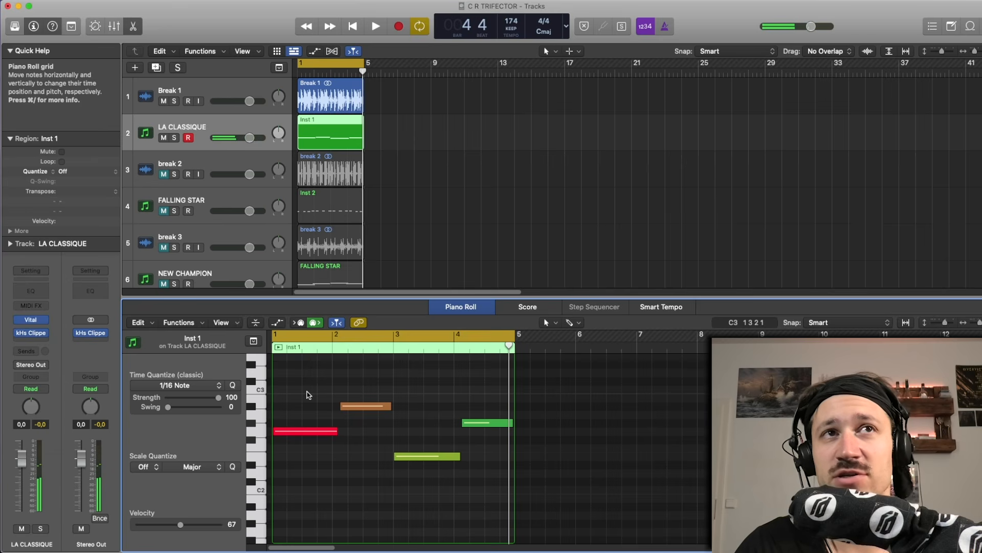
pyautogui.press('space')
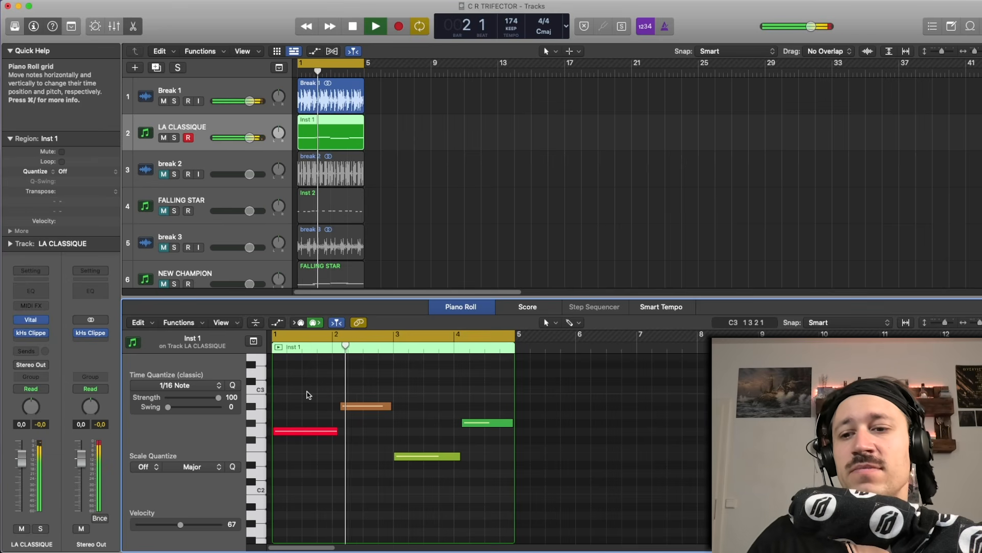
pyautogui.press('space')
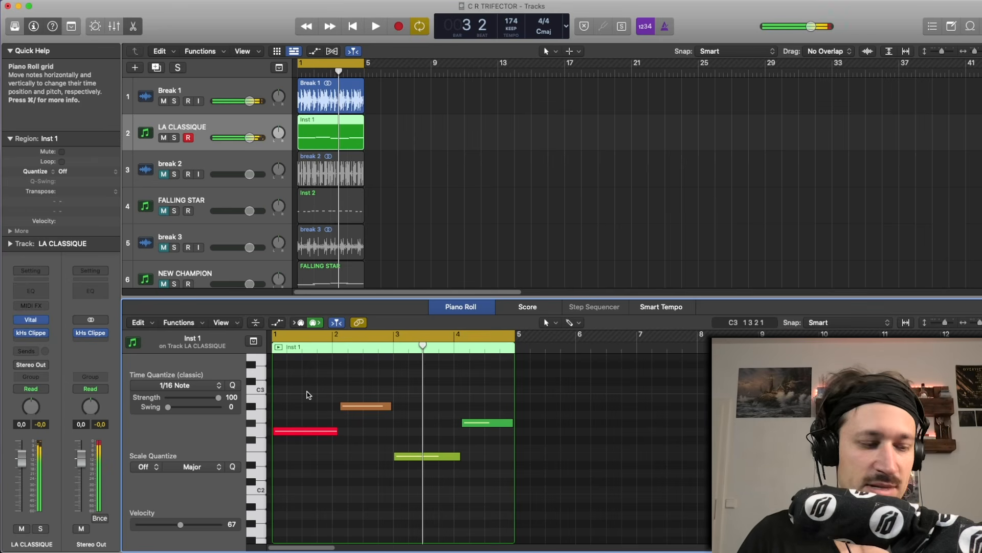
# Transpose all four notes of the LA CLASSIQUE region back down two semitones and deselect them
pyautogui.press('super+a')
pyautogui.hotkey('alt', 'Down')
pyautogui.hotkey('alt', 'Down')
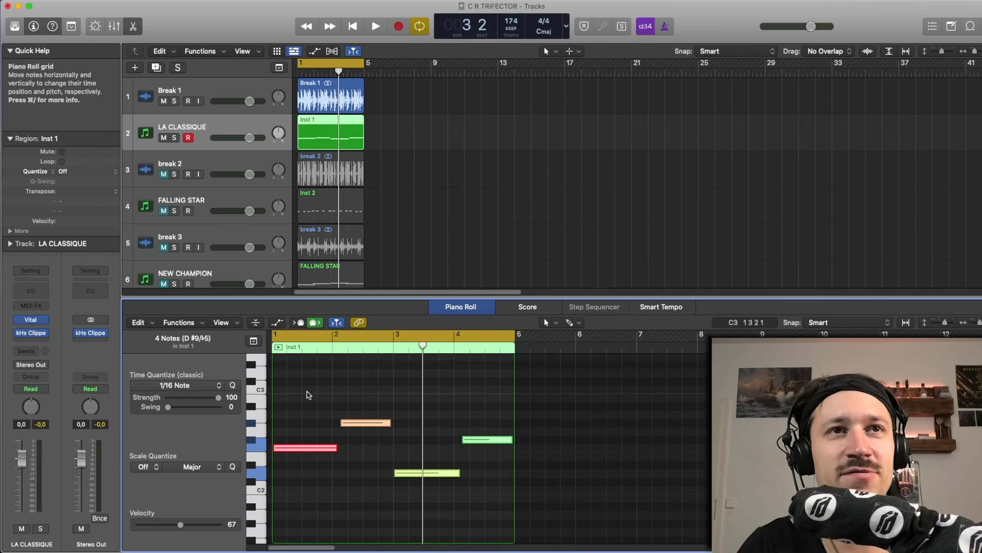
pyautogui.click(308, 395)
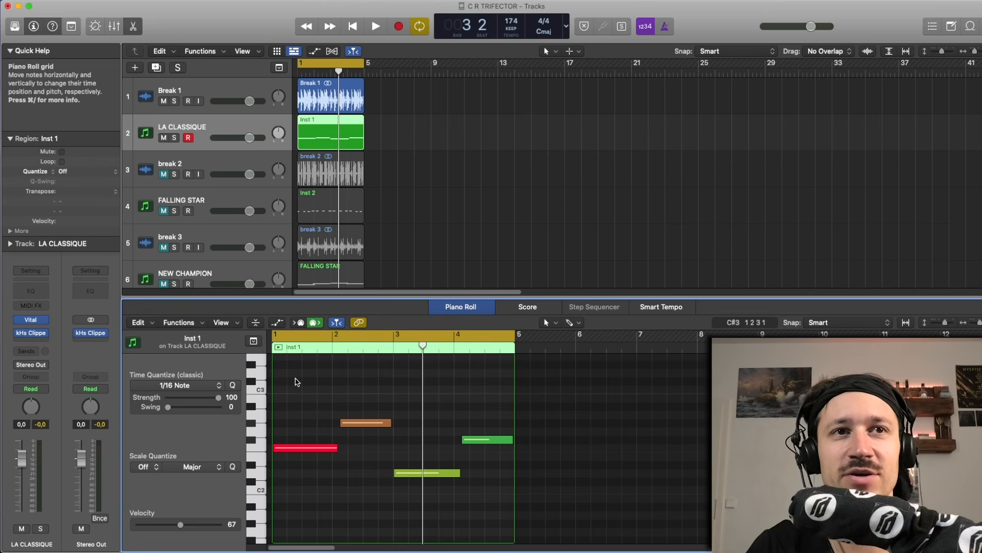
# Audition the four notes of the LA CLASSIQUE bassline one after another in the Piano Roll
pyautogui.click(319, 449)
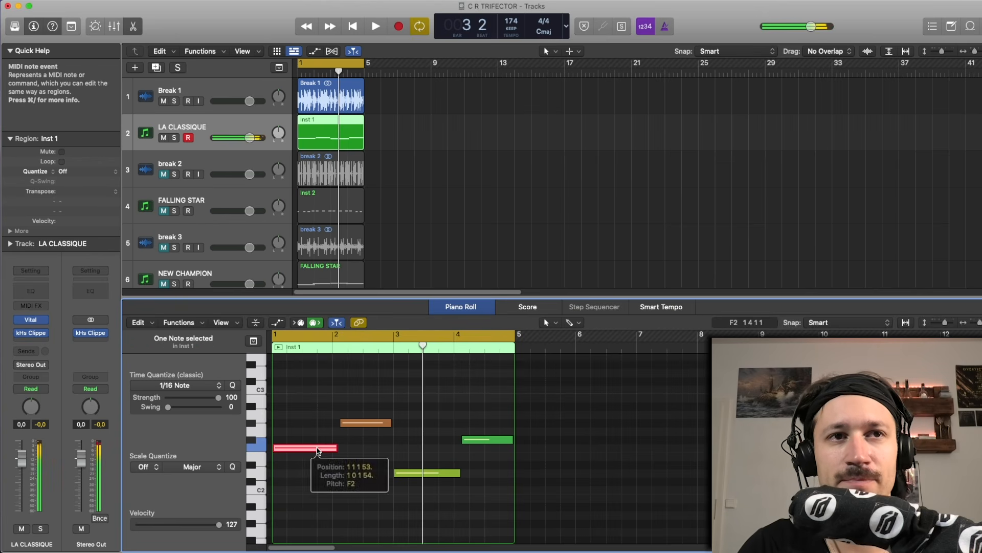
pyautogui.click(367, 423)
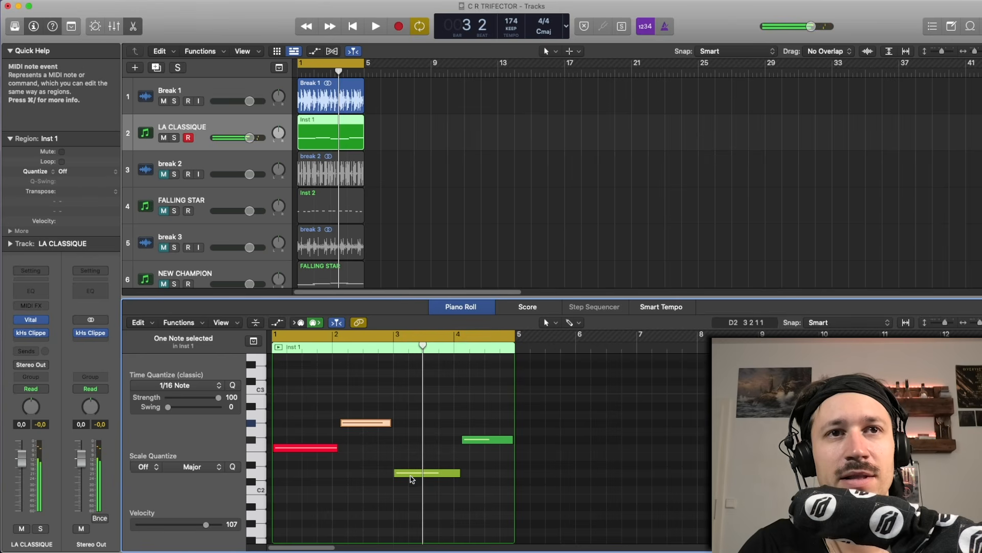
pyautogui.moveTo(414, 477)
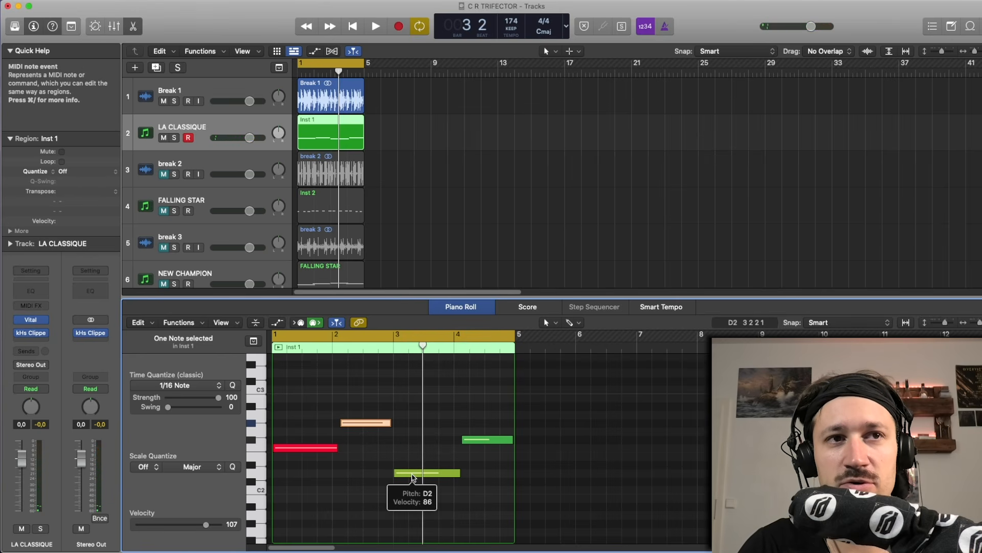
pyautogui.click(414, 473)
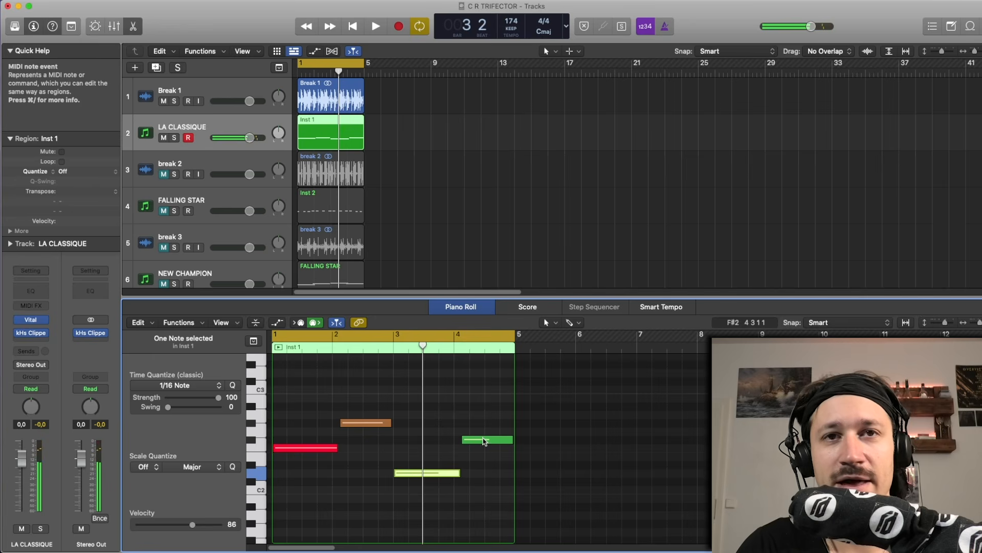
pyautogui.click(485, 441)
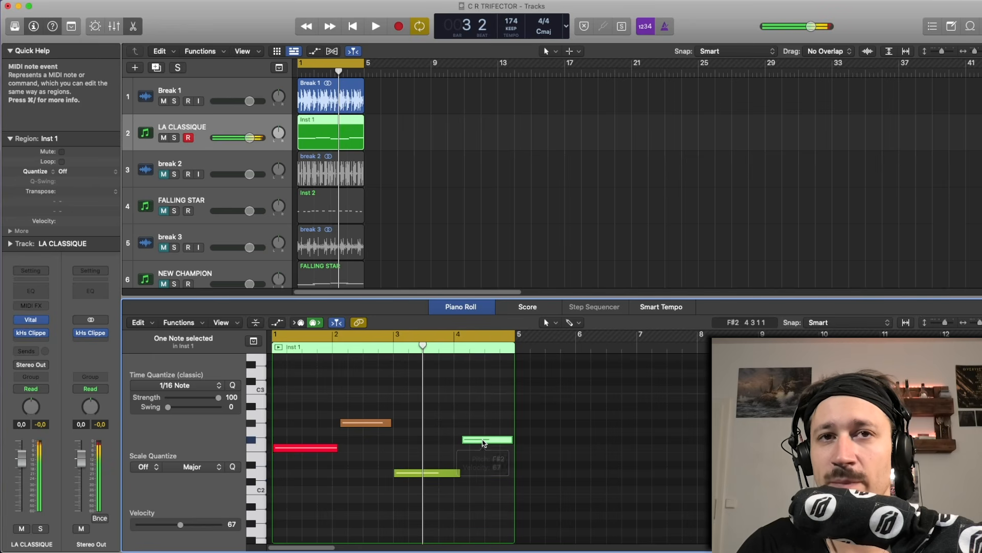
pyautogui.click(464, 463)
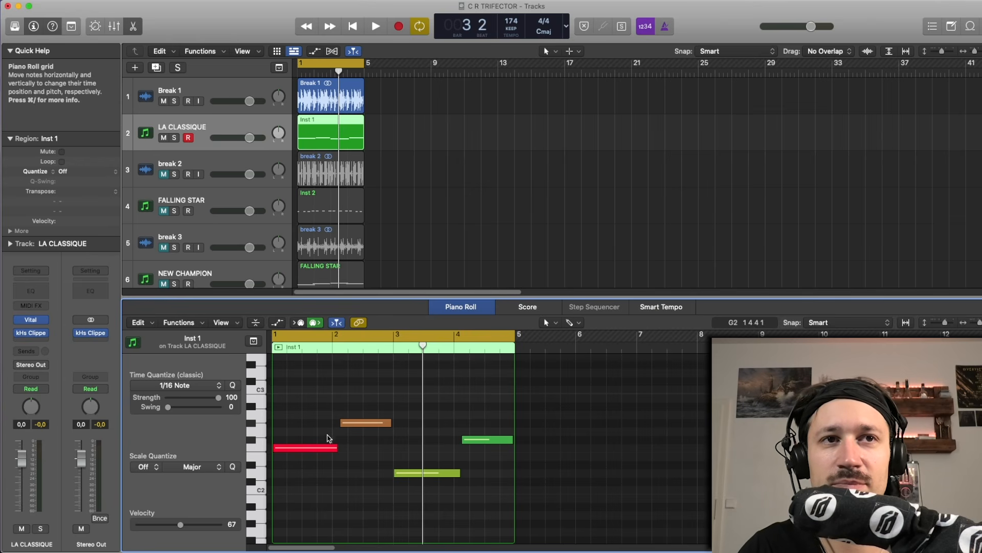
# Audition the second, third and last bassline notes again and check the first note's pitch and velocity
pyautogui.click(357, 423)
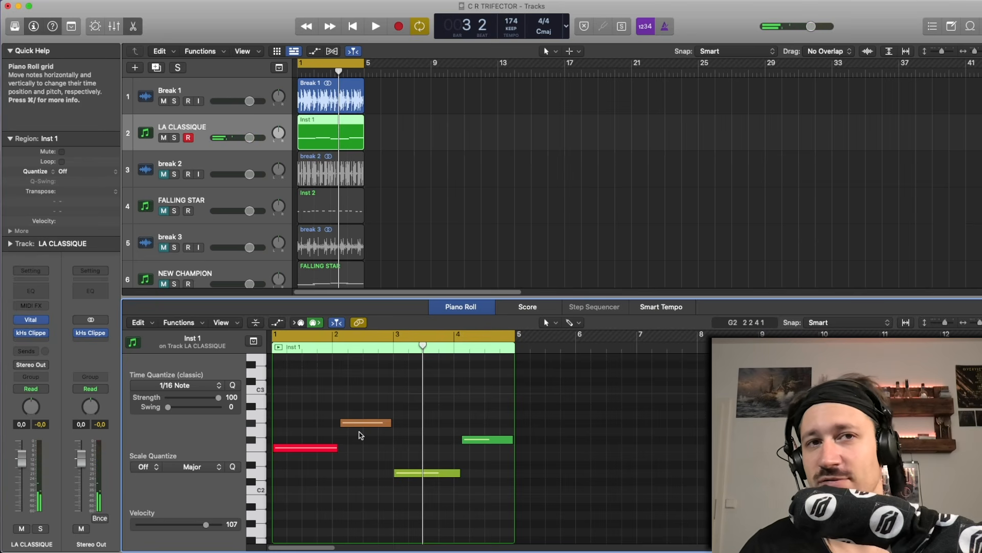
pyautogui.click(414, 474)
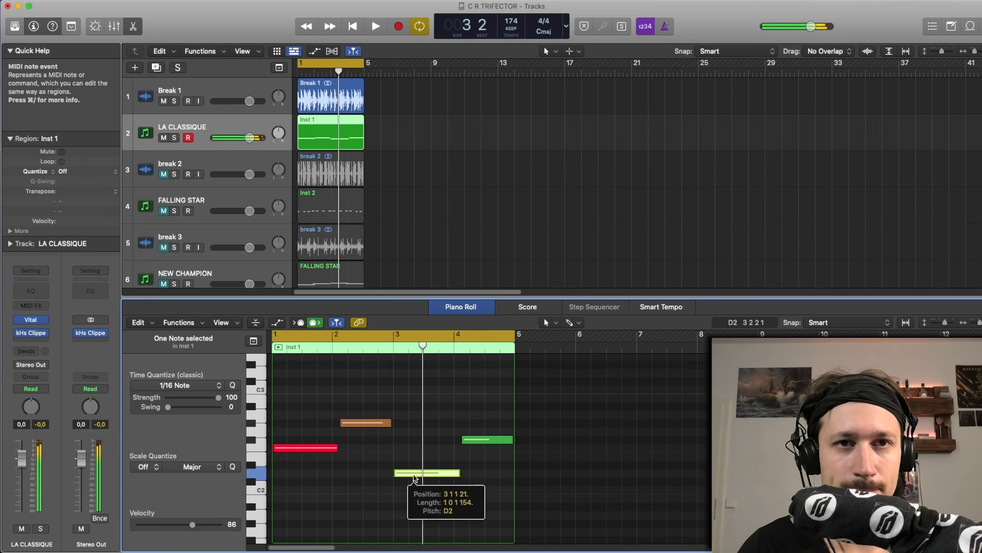
pyautogui.click(330, 448)
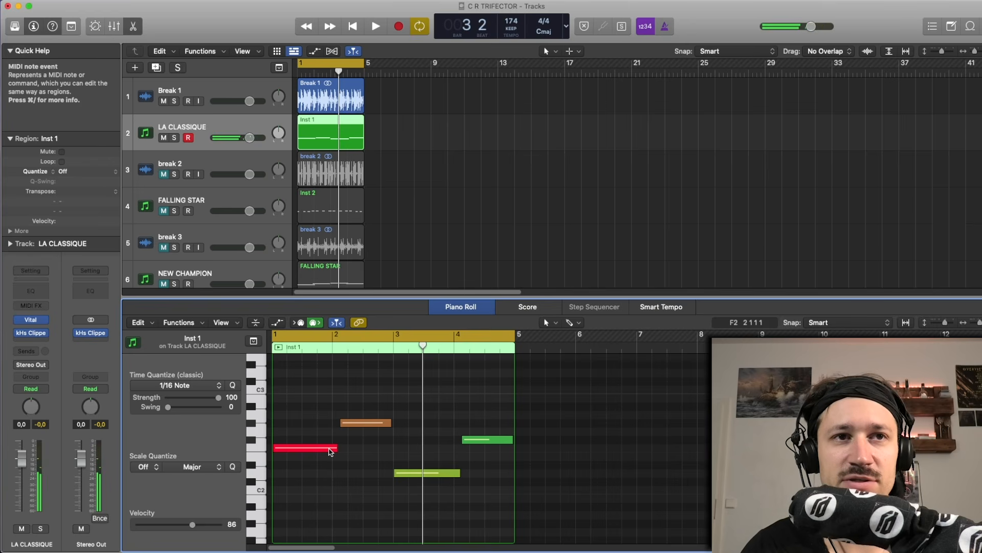
pyautogui.moveTo(332, 447)
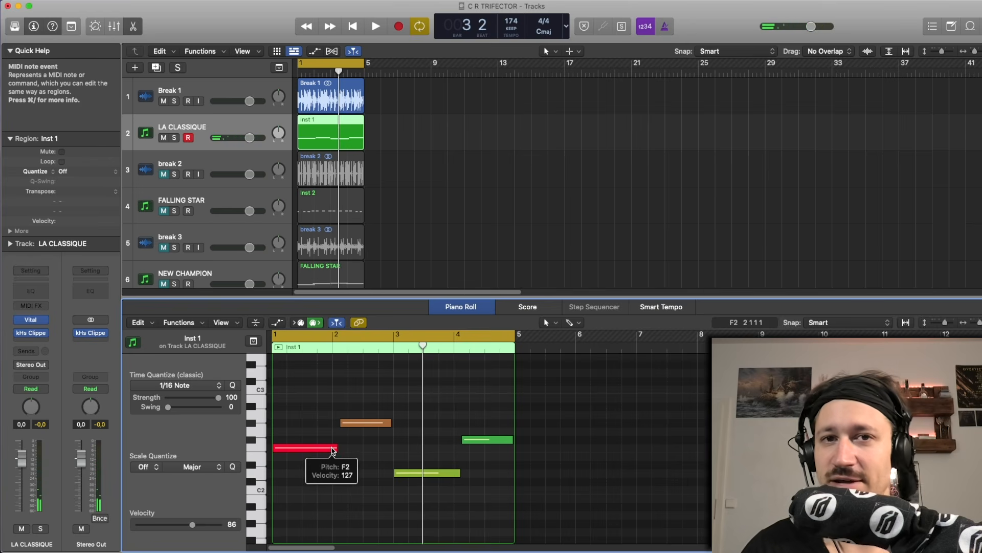
pyautogui.click(490, 443)
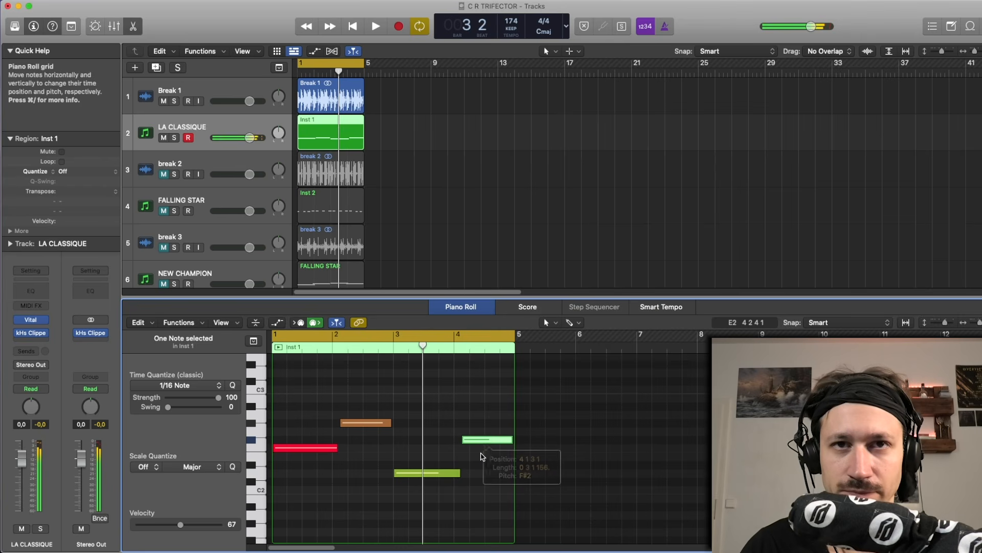
pyautogui.click(480, 455)
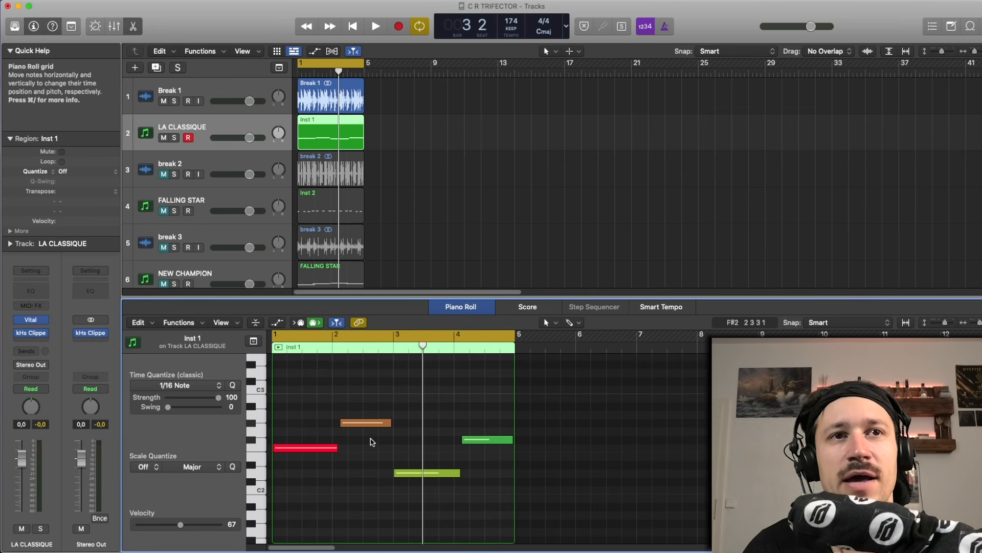
pyautogui.click(336, 448)
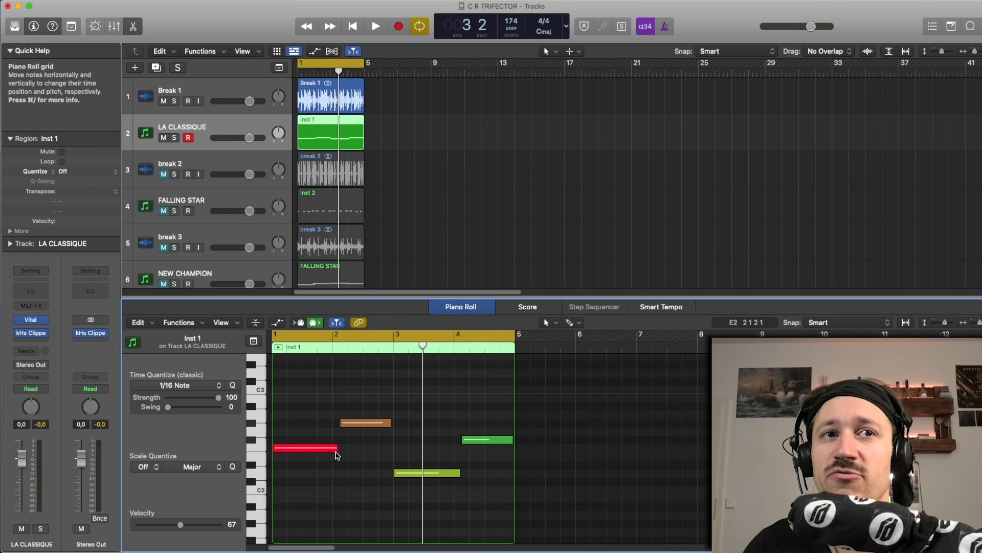
pyautogui.click(357, 427)
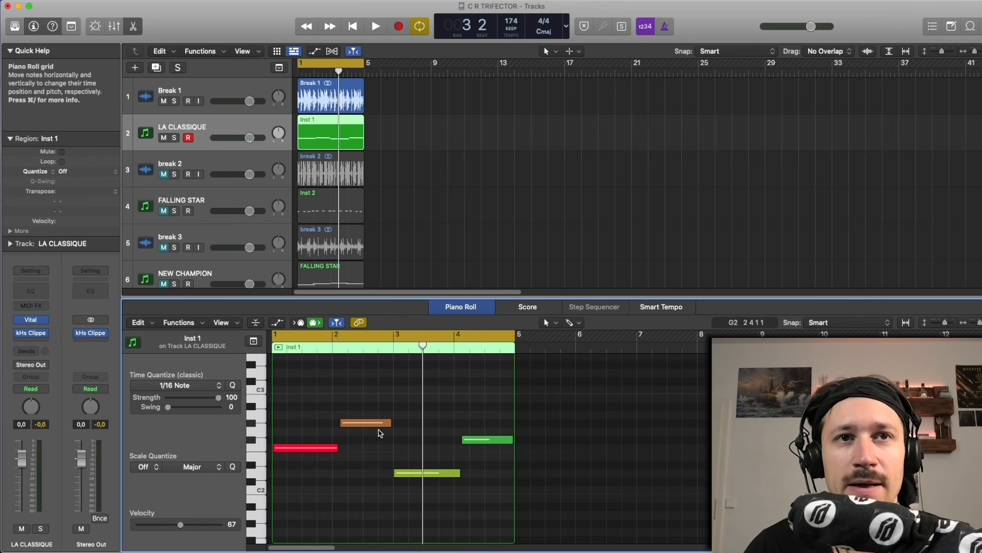
pyautogui.click(345, 427)
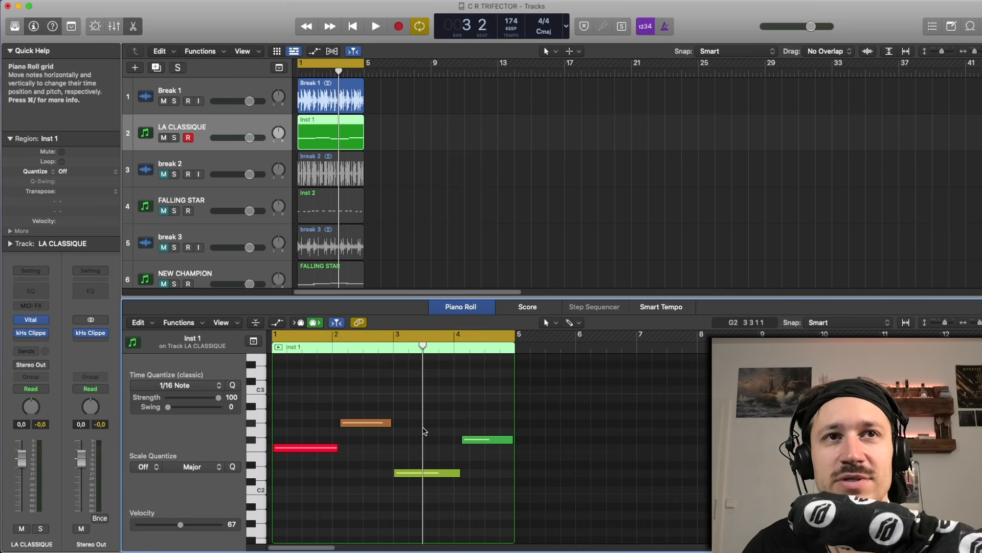
# Play the LA CLASSIQUE bassline with Break 1 once more, then stop playback
pyautogui.press('space')
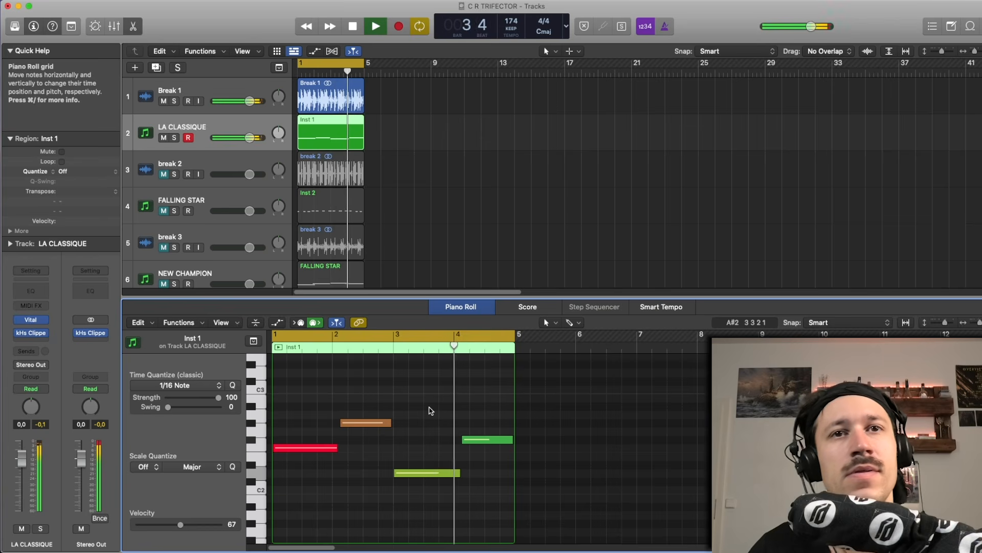
pyautogui.press('space')
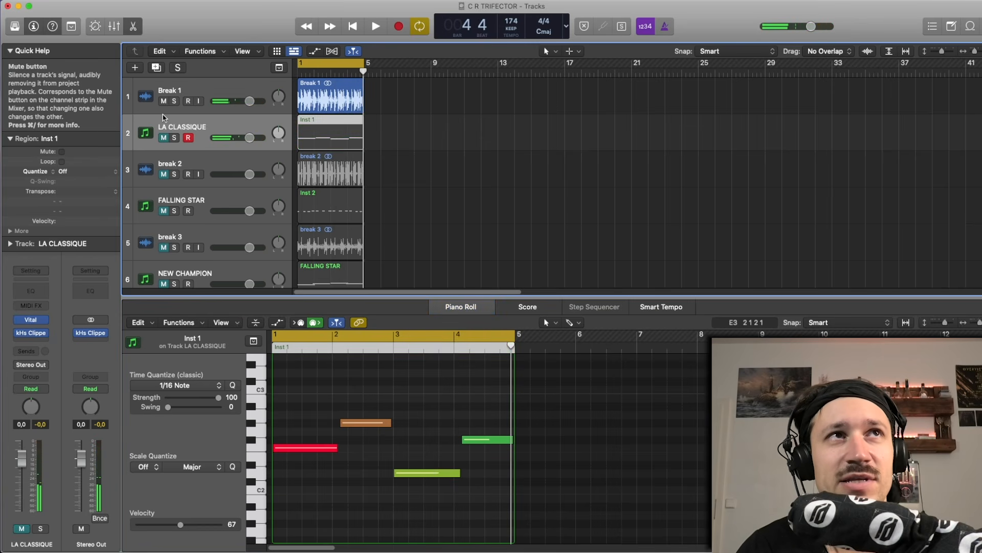
# Mute Break 1 and LA CLASSIQUE, unmute break 2 and FALLING STAR, and select the FALLING STAR track
pyautogui.moveTo(163, 138); pyautogui.dragTo(163, 101)
pyautogui.moveTo(164, 174); pyautogui.dragTo(163, 211)
pyautogui.click(180, 199)
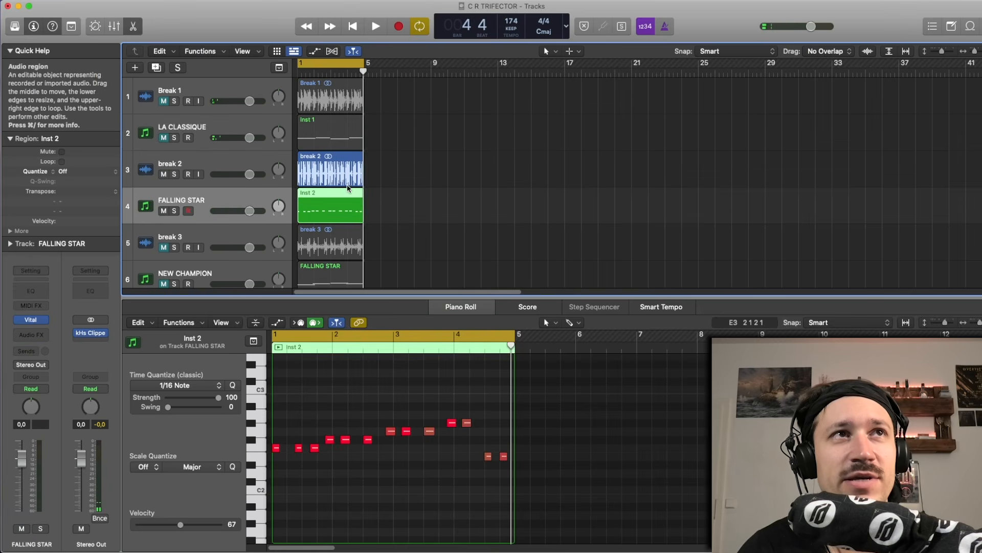
# Play FALLING STAR over break 2 while viewing its Vital patch, then stop playback and close the synth window
pyautogui.click(432, 192)
pyautogui.press('space')
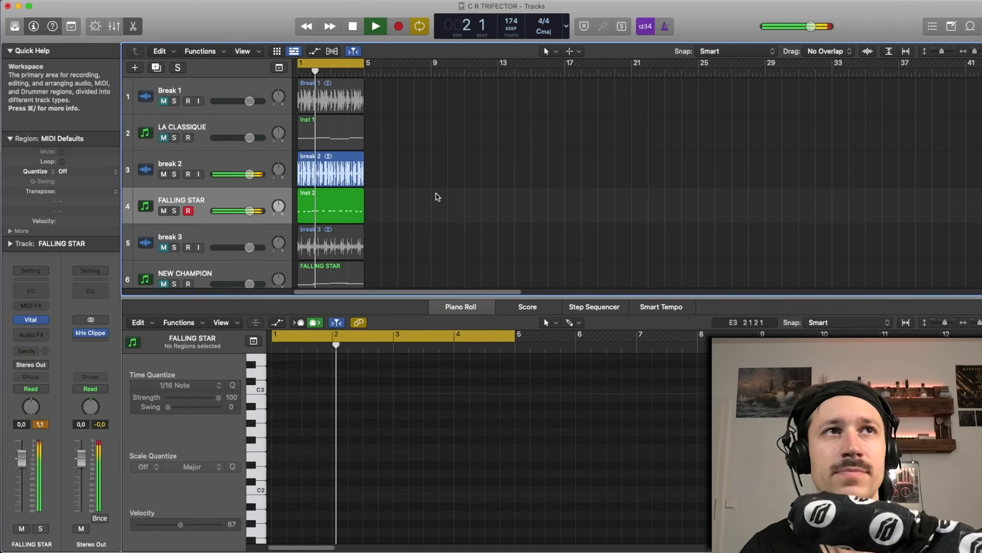
pyautogui.click(30, 319)
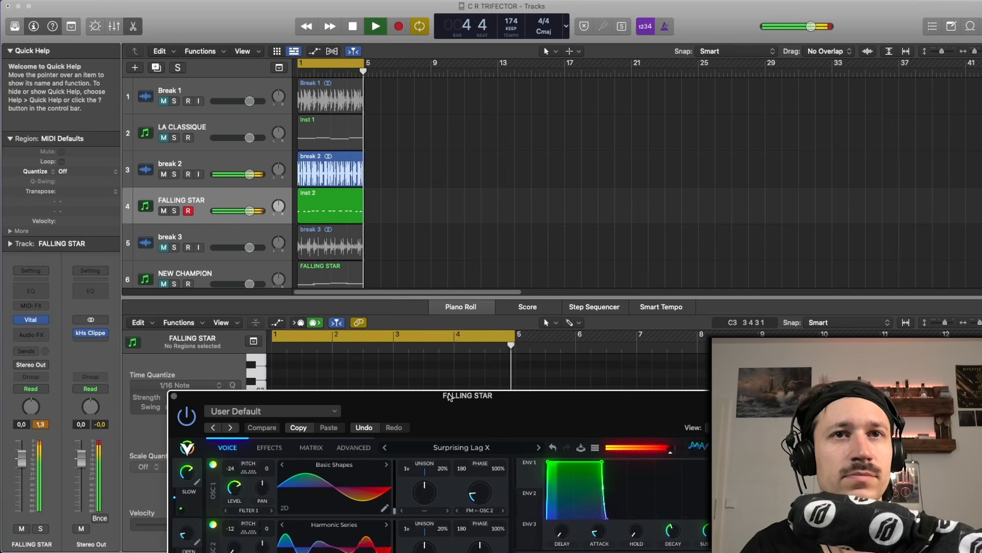
pyautogui.moveTo(451, 400); pyautogui.dragTo(361, 53)
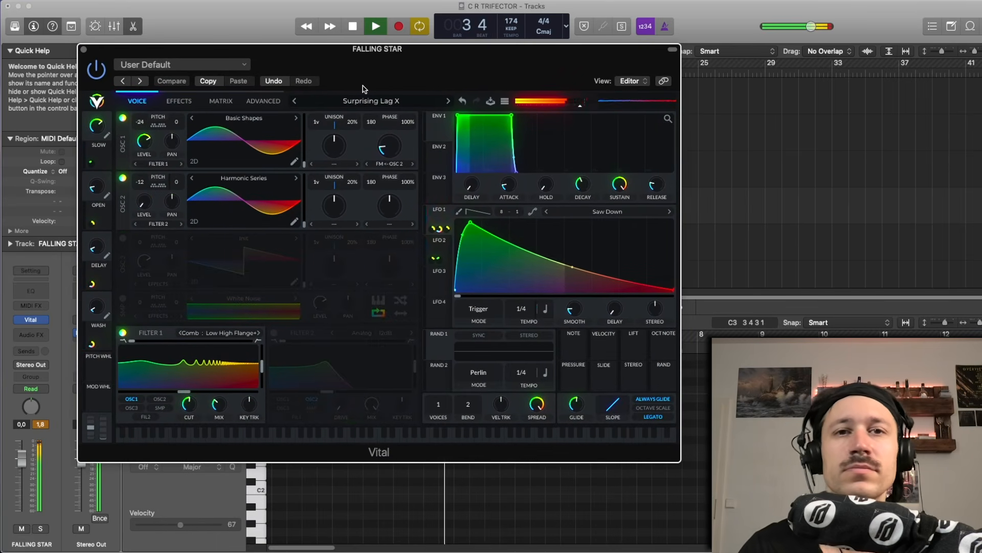
pyautogui.press('space')
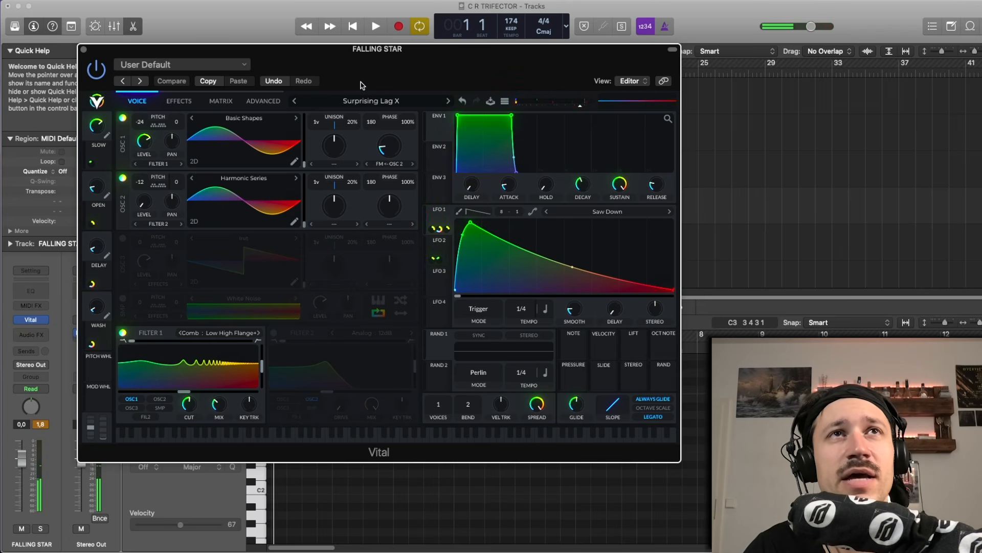
pyautogui.click(84, 50)
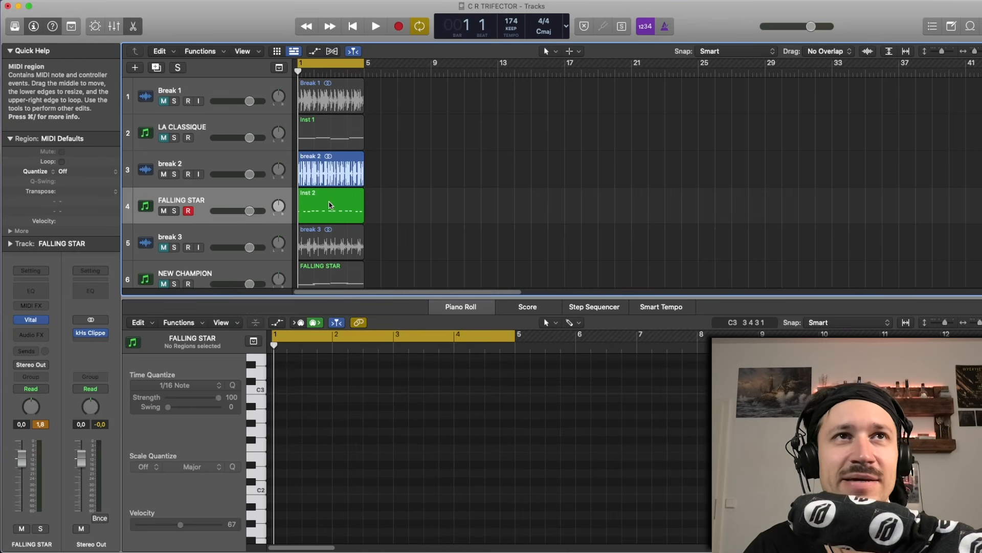
# Show the FALLING STAR track's bassline notes in the Piano Roll and play them over break 2, stopping playback at the end
pyautogui.doubleClick(348, 215)
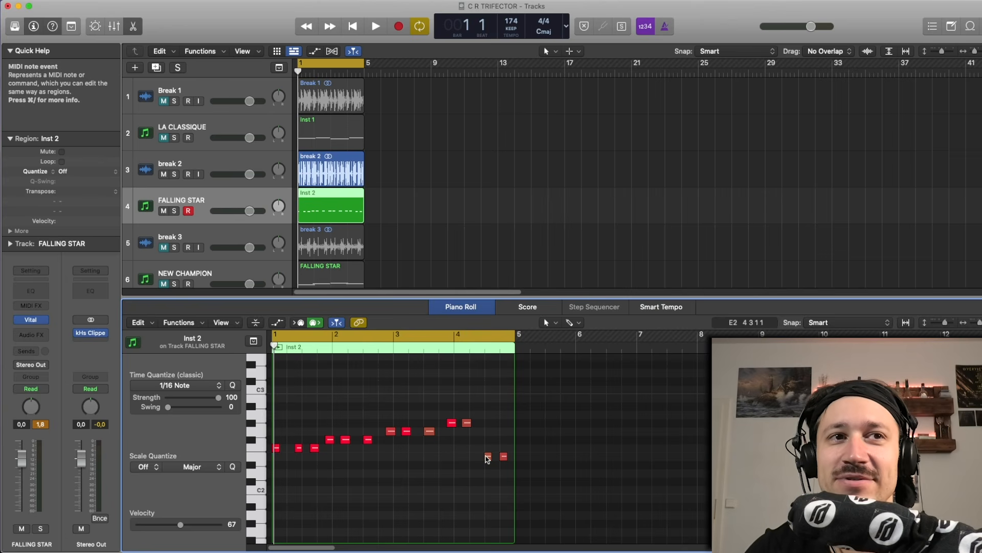
pyautogui.moveTo(487, 459)
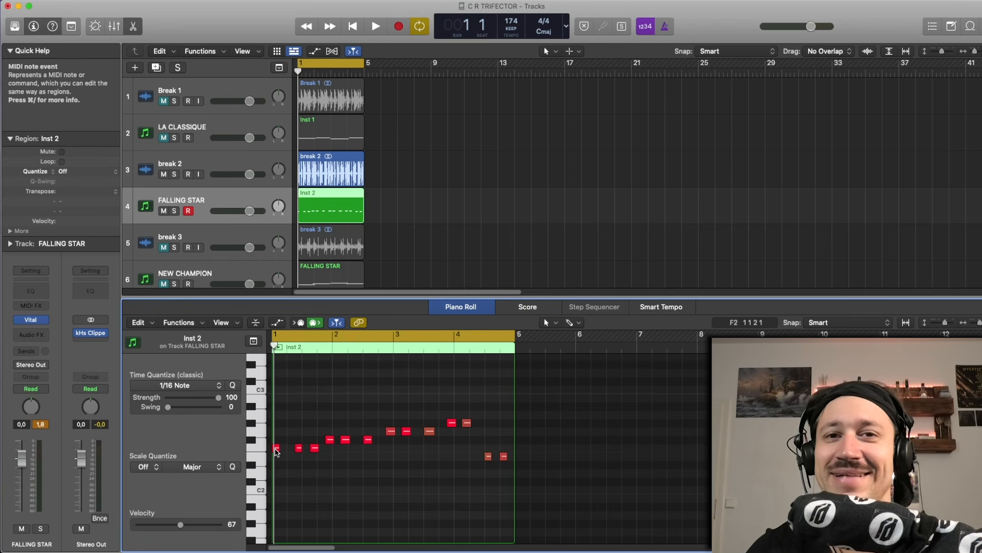
pyautogui.click(403, 214)
pyautogui.click(340, 213)
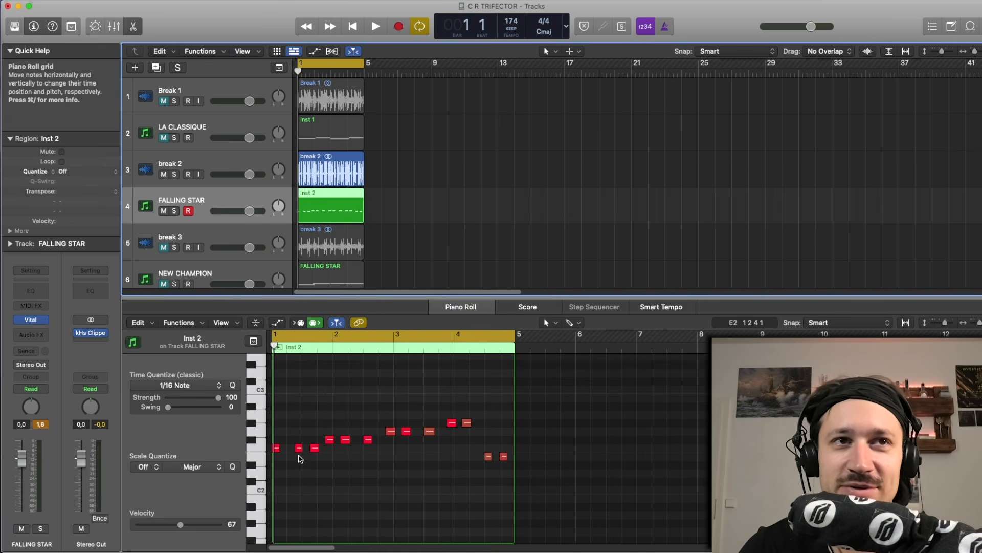
pyautogui.press('space')
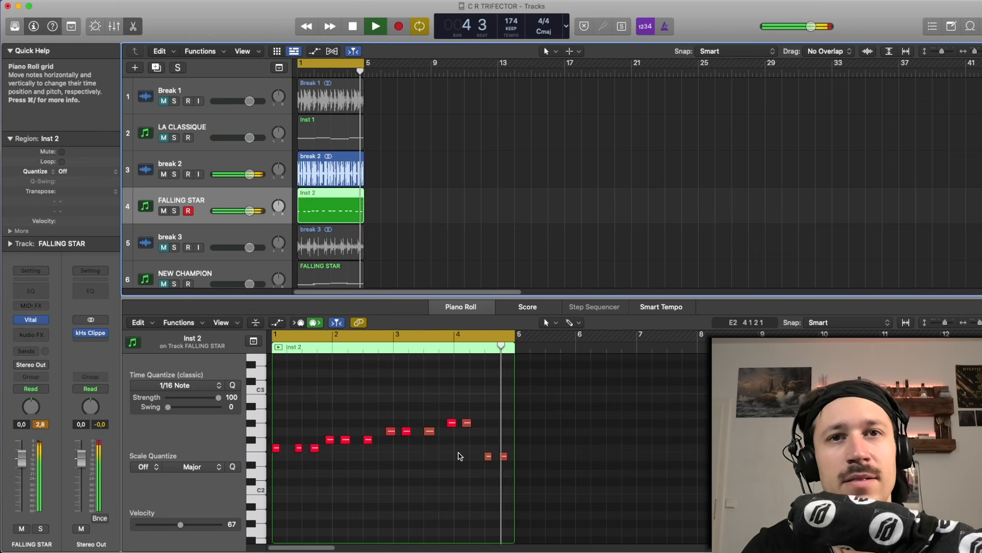
pyautogui.press('space')
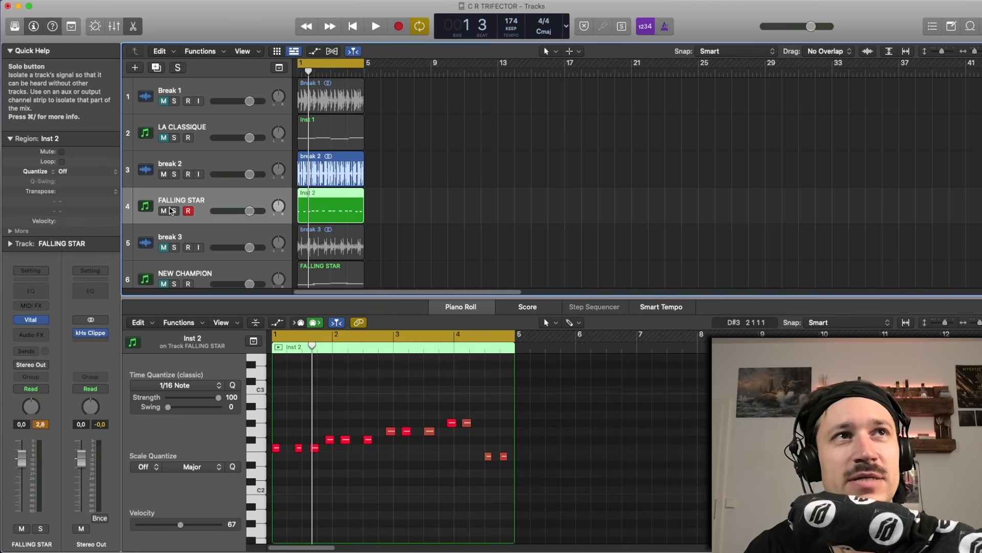
pyautogui.press('space')
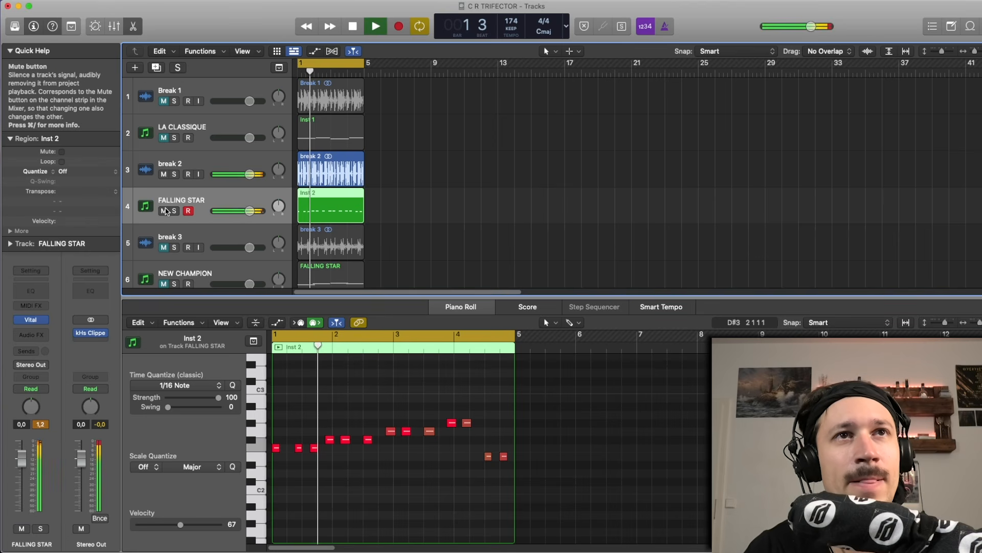
pyautogui.press('space')
# Mute break 2 and FALLING STAR, unmute break 3 and NEW CHAMPION, and select the NEW CHAMPION track
pyautogui.moveTo(165, 211); pyautogui.dragTo(163, 174)
pyautogui.click(169, 235)
pyautogui.click(164, 247)
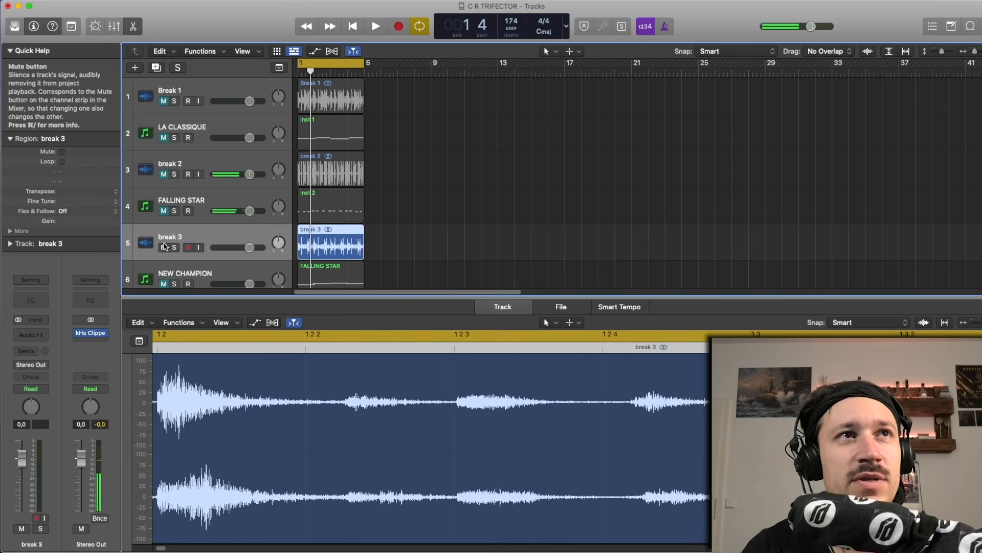
pyautogui.click(188, 199)
pyautogui.scroll(-1, 188, 241)
pyautogui.click(193, 262)
pyautogui.scroll(-3, 192, 260)
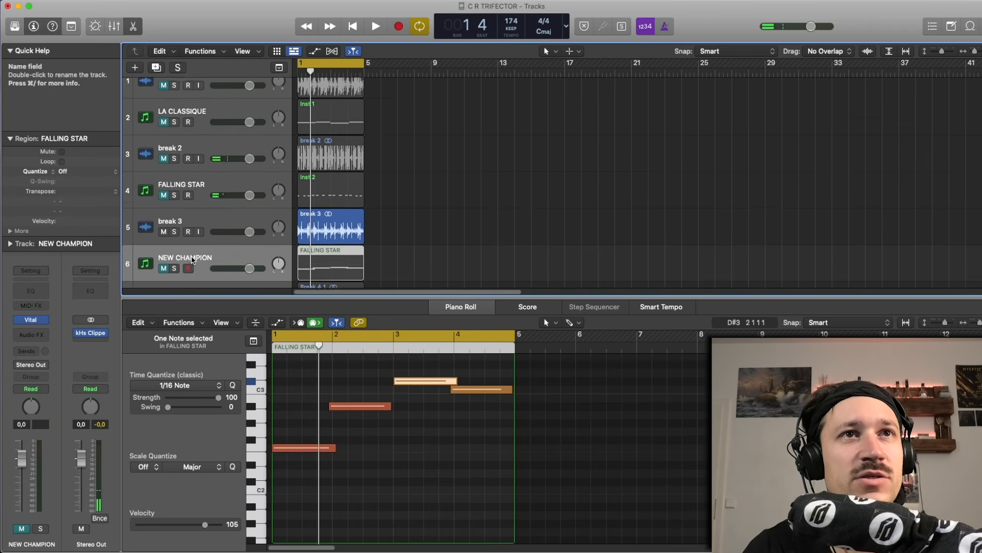
# View the voice page of NEW CHAMPION's Floor Filler Reese X patch in Vital, then close the synth window
pyautogui.click(30, 319)
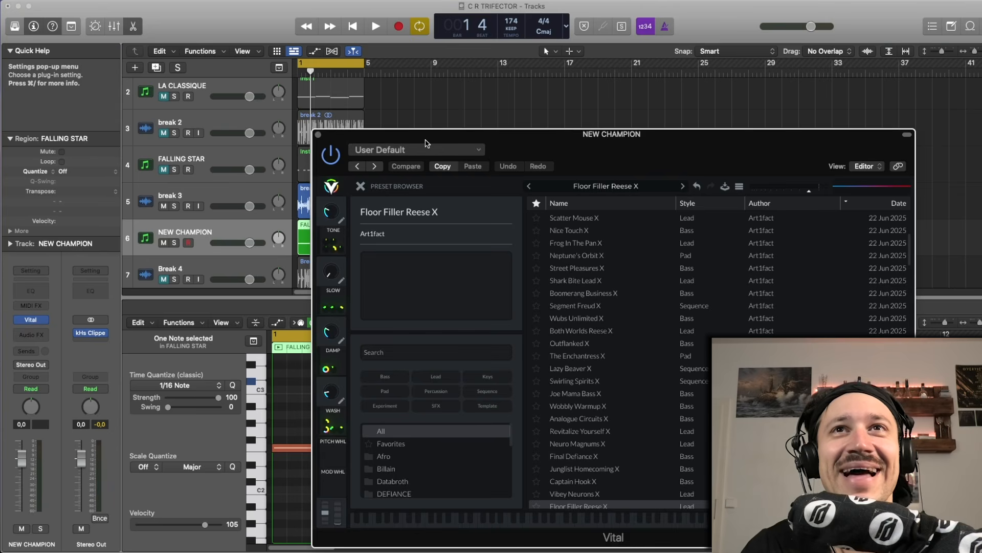
pyautogui.moveTo(371, 134); pyautogui.dragTo(177, 82)
pyautogui.click(167, 134)
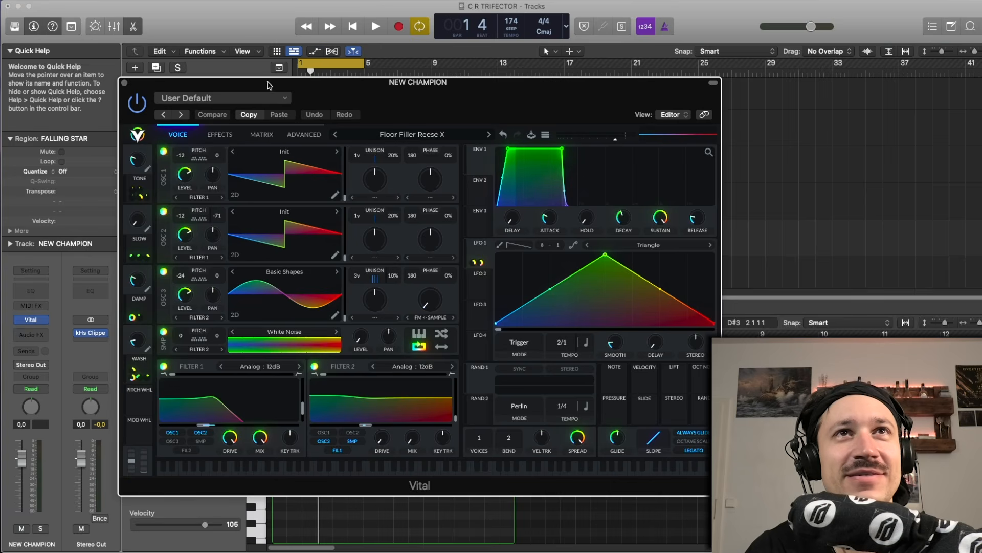
pyautogui.moveTo(281, 88); pyautogui.dragTo(203, 49)
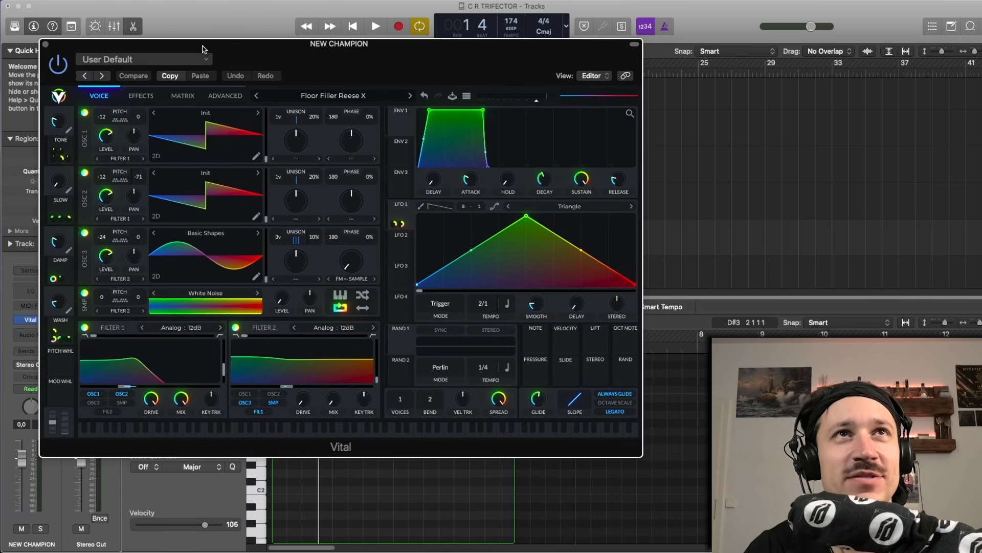
pyautogui.click(45, 44)
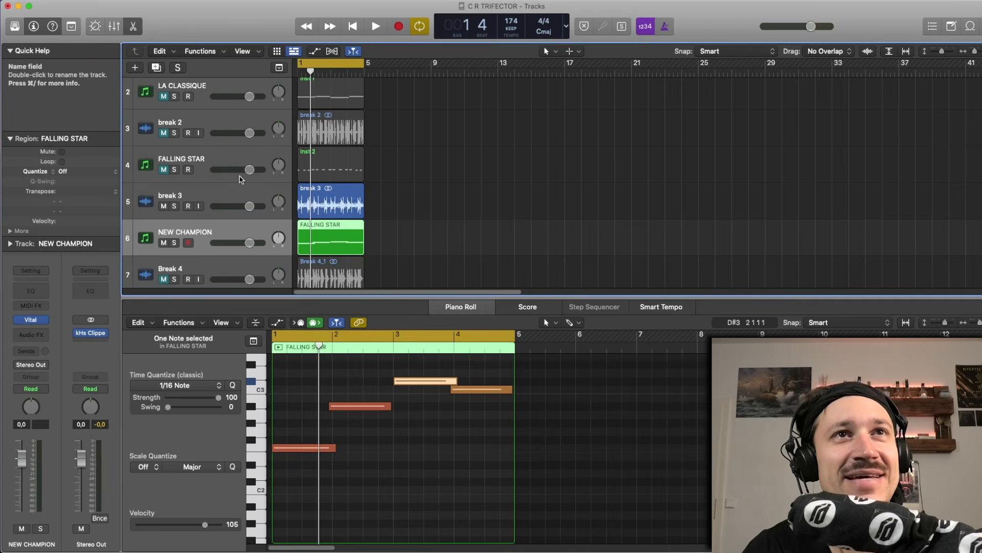
# Play the NEW CHAMPION bassline over break 3, then stop and show its region's notes in the Piano Roll
pyautogui.press('space')
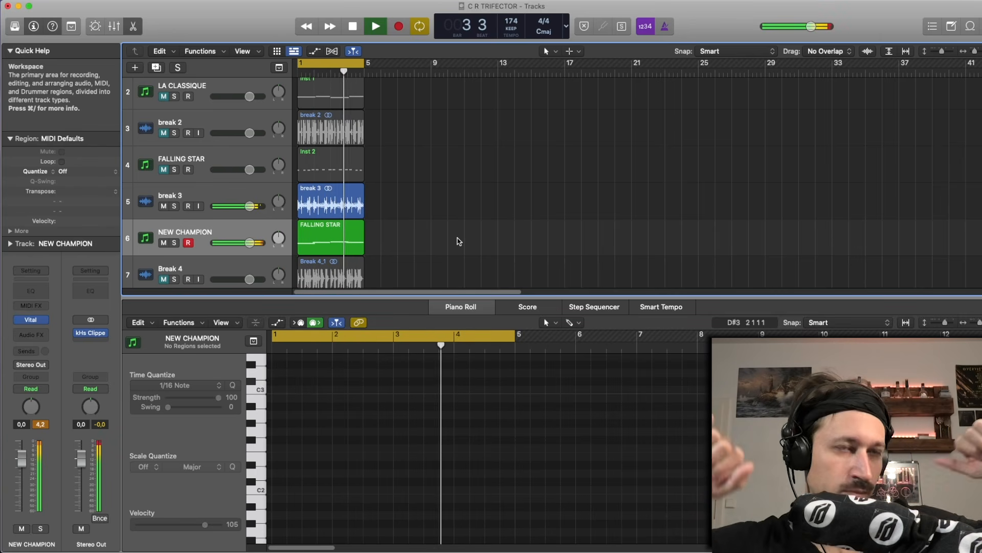
pyautogui.press('space')
pyautogui.click(340, 240)
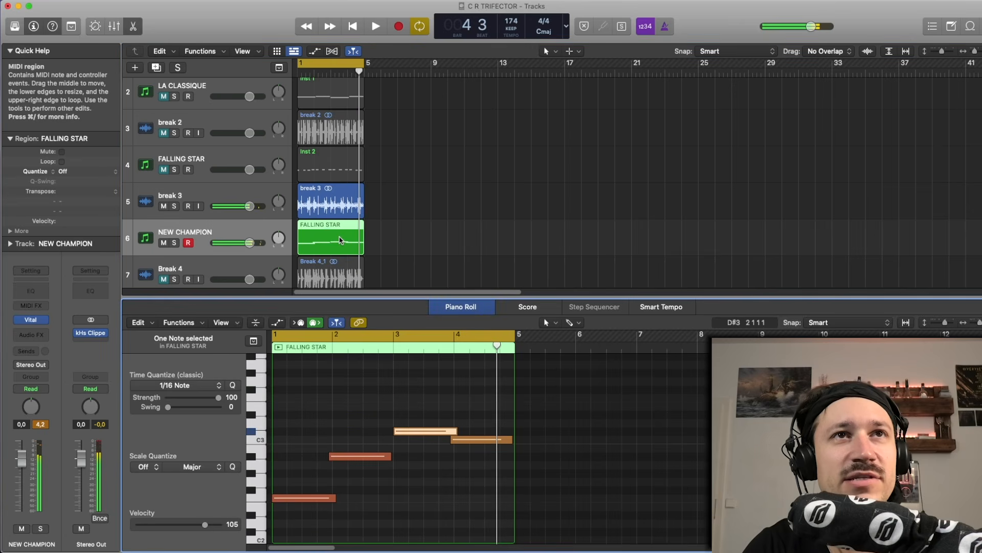
pyautogui.scroll(-2, 339, 239)
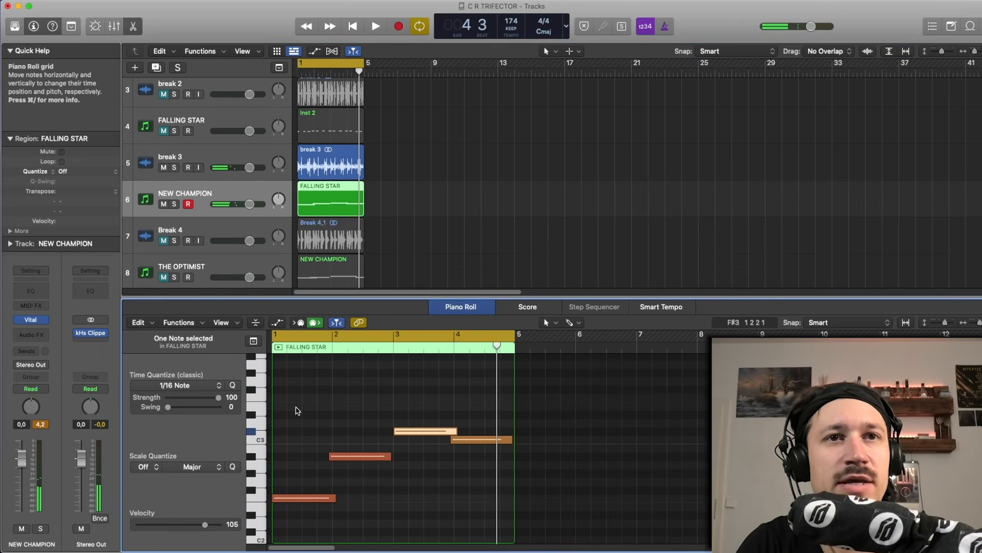
# Clear the note selection and briefly replay the NEW CHAMPION bassline with break 3
pyautogui.click(375, 457)
pyautogui.click(370, 484)
pyautogui.press('space')
pyautogui.press('space')
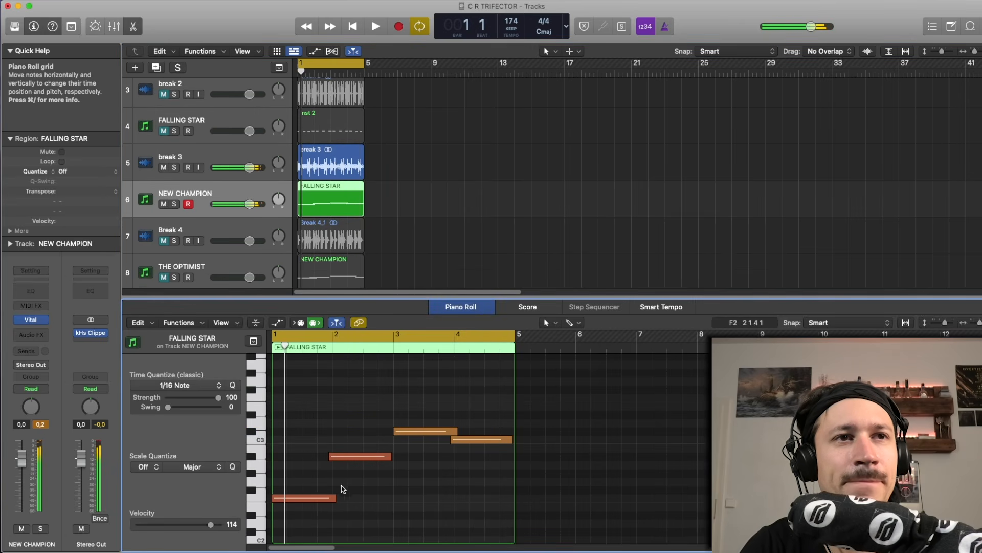
# Check the pitch and velocity of the first two NEW CHAMPION notes and audition both in the Piano Roll
pyautogui.moveTo(348, 462)
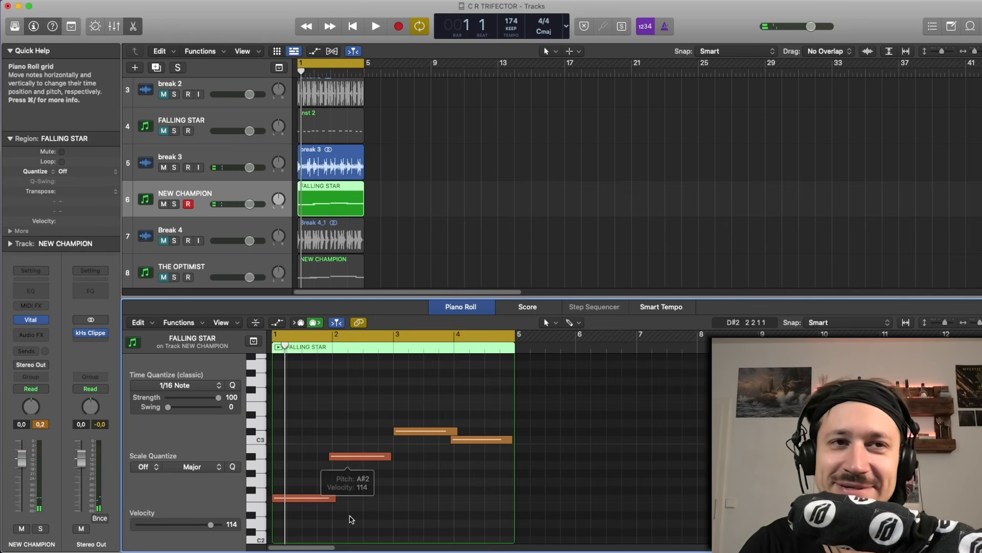
pyautogui.moveTo(309, 502)
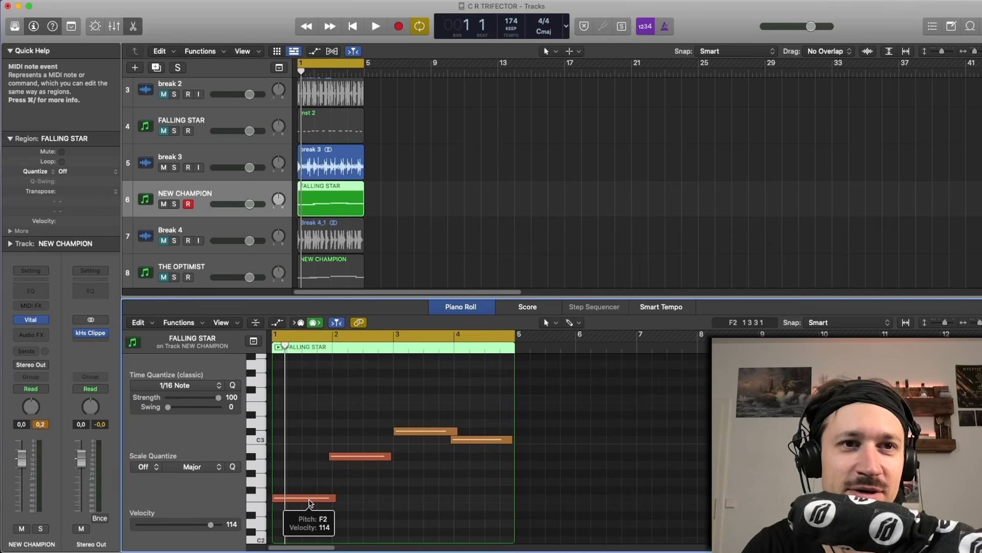
pyautogui.click(309, 499)
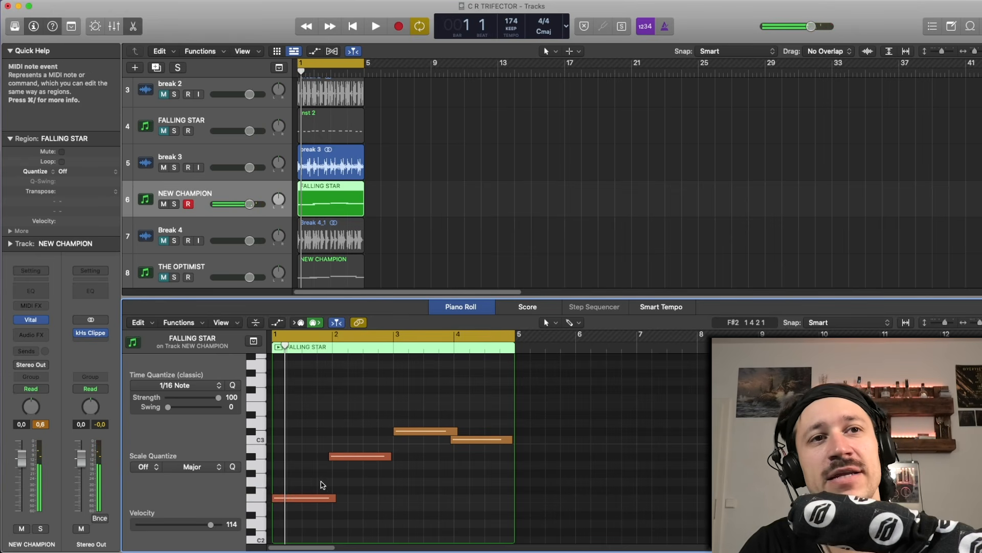
pyautogui.moveTo(322, 482); pyautogui.dragTo(314, 459)
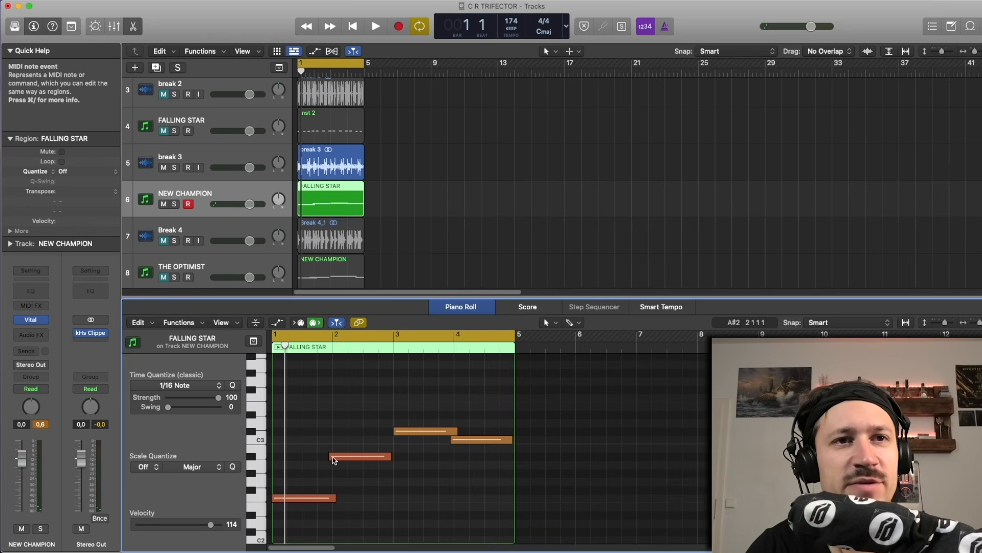
pyautogui.click(357, 460)
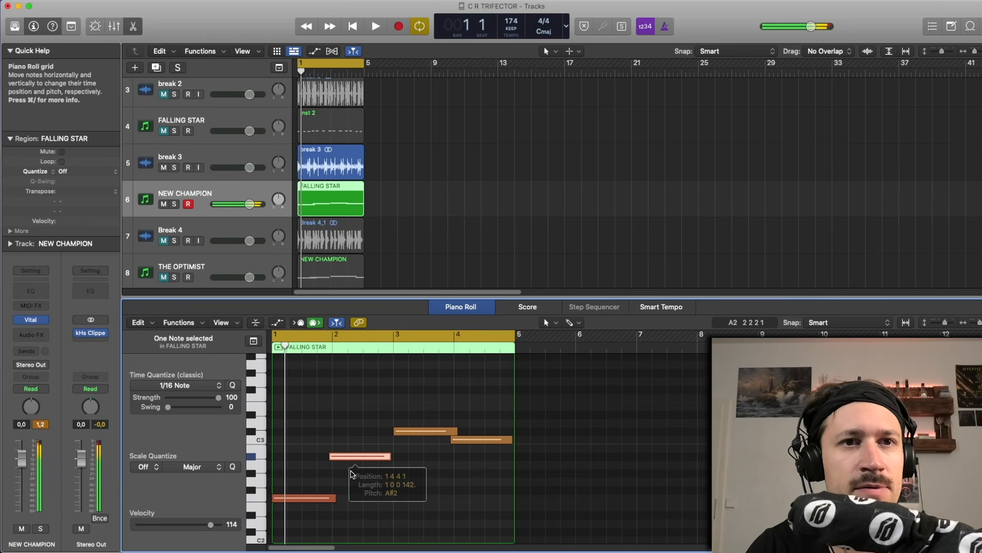
pyautogui.click(346, 478)
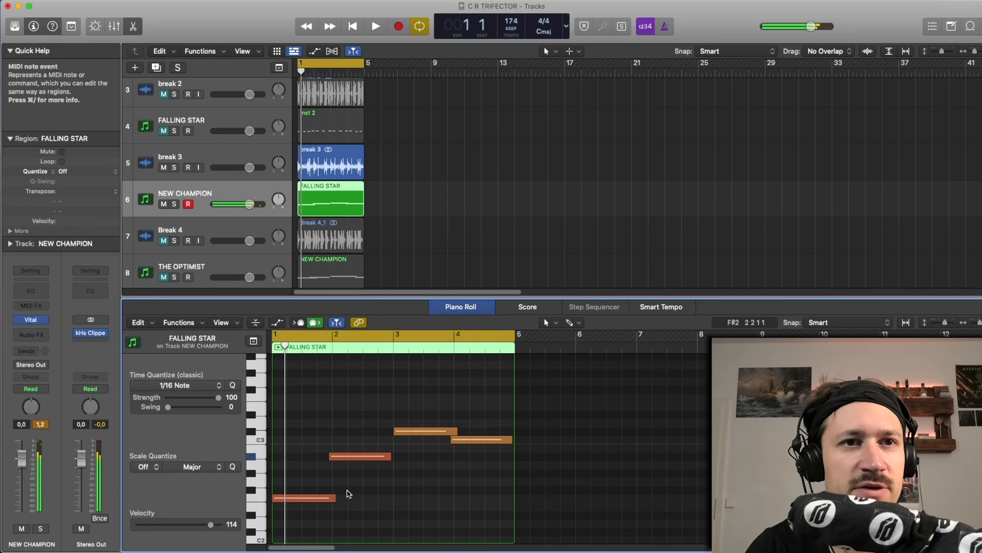
pyautogui.click(347, 457)
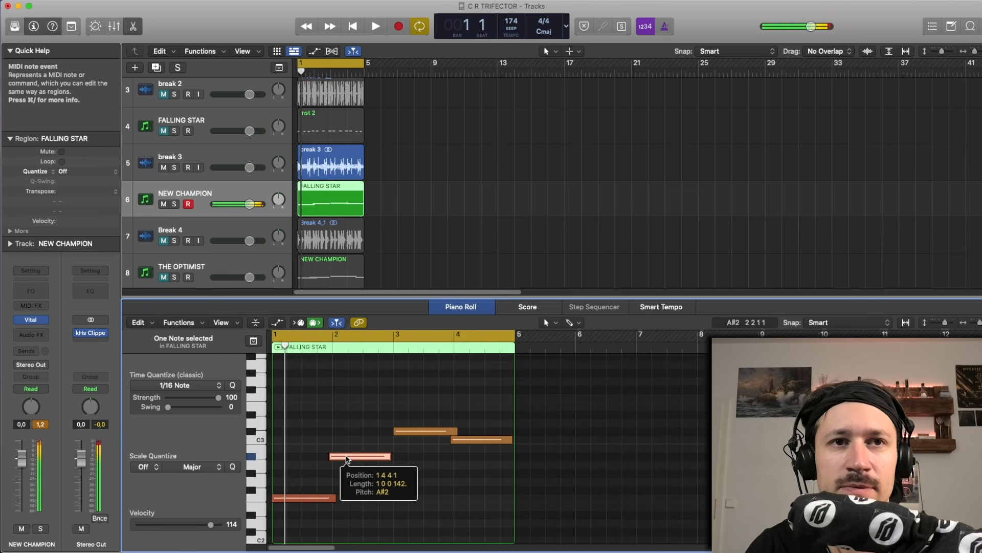
pyautogui.click(346, 485)
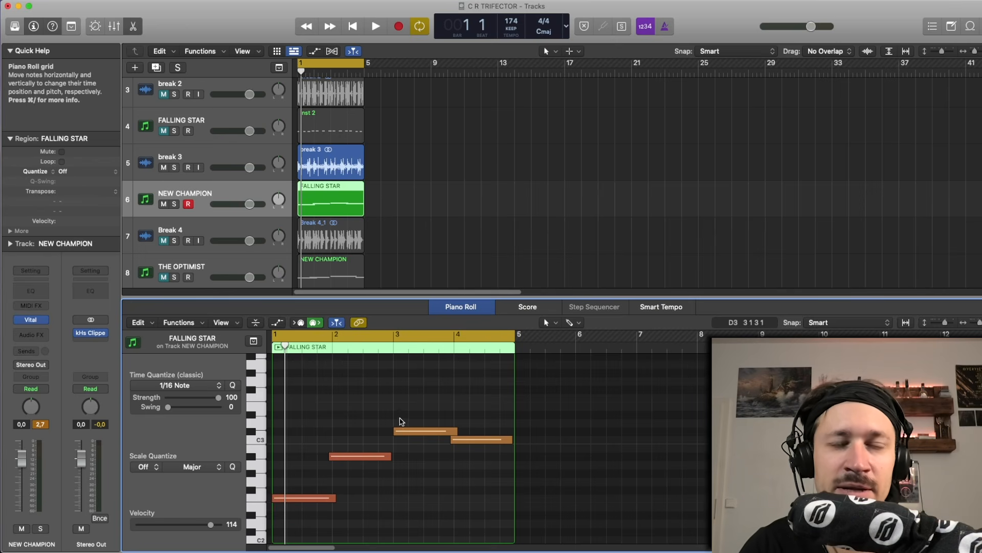
# Audition the second and third NEW CHAMPION notes one after the other
pyautogui.click(362, 458)
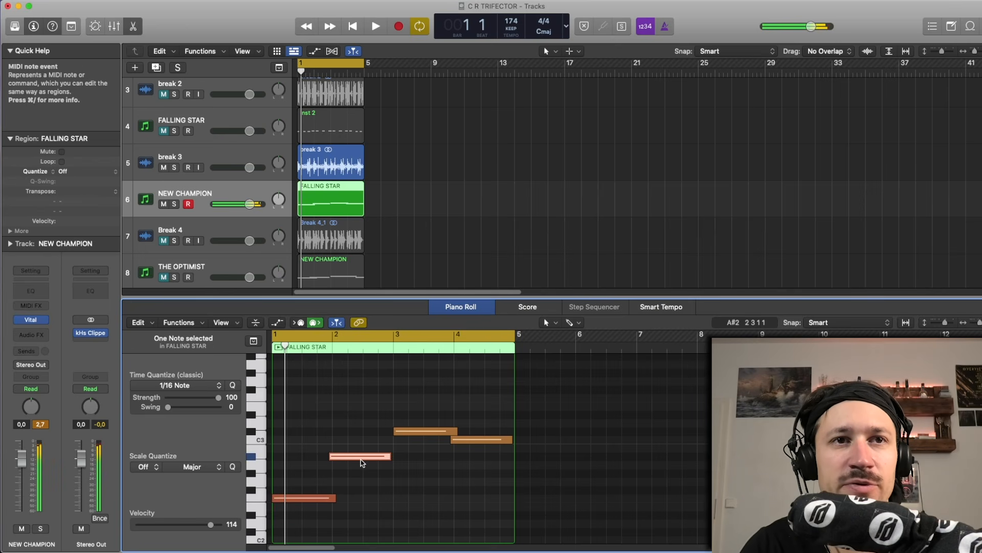
pyautogui.click(393, 447)
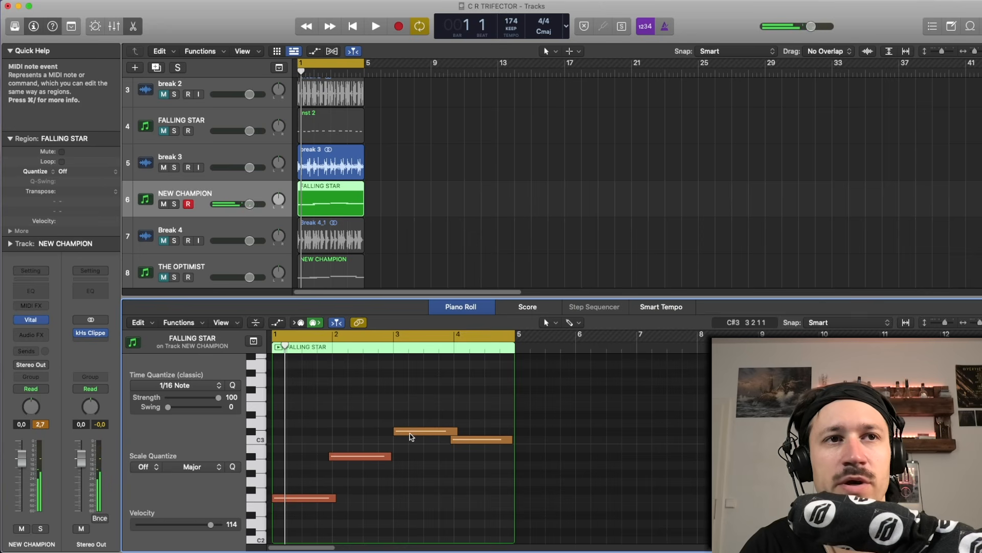
pyautogui.click(411, 432)
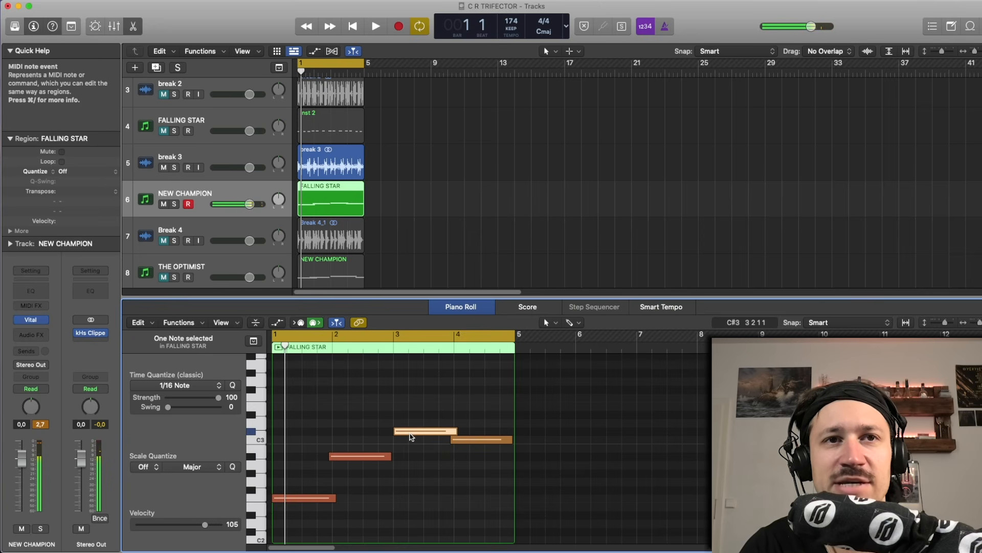
# Try lowering the third NEW CHAMPION note one semitone to C3, then undo the move
pyautogui.click(386, 452)
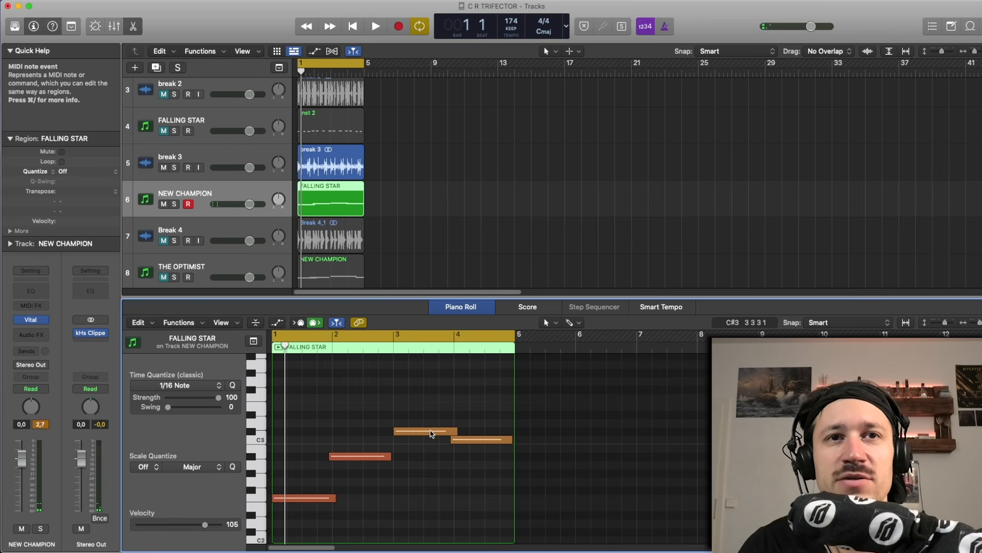
pyautogui.moveTo(428, 434); pyautogui.dragTo(429, 444)
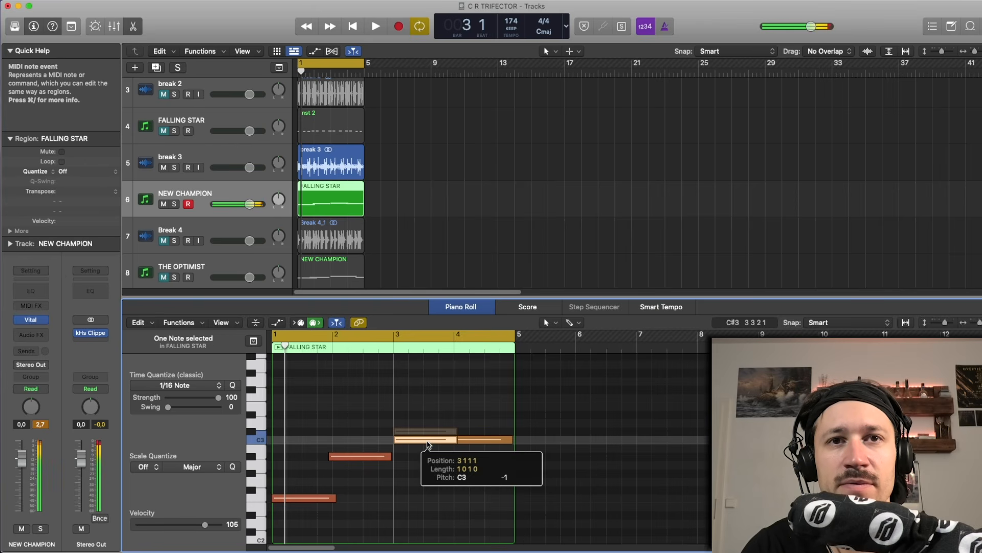
pyautogui.press('super+z')
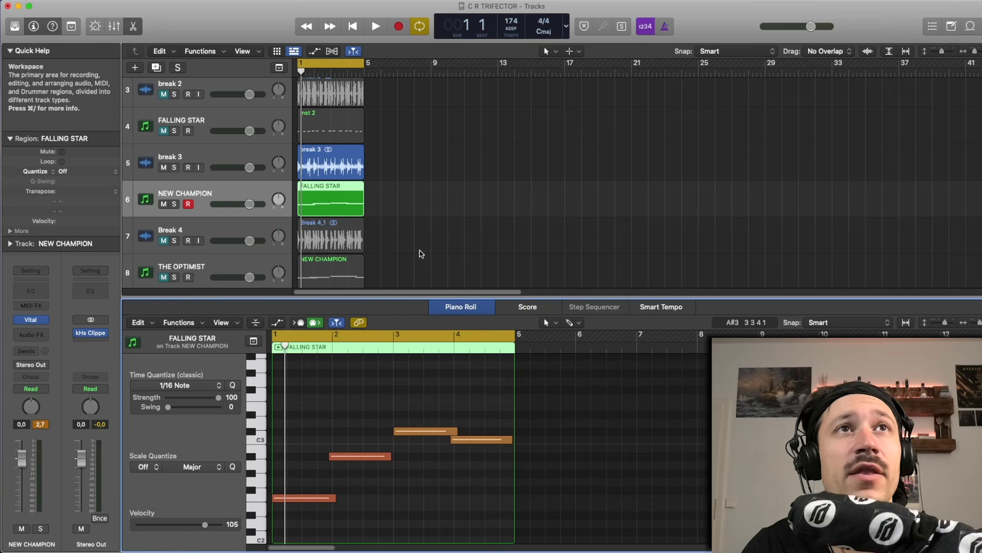
# Audition the third and fourth NEW CHAMPION notes in the Piano Roll, finishing with the note selection cleared
pyautogui.scroll(3, 418, 258)
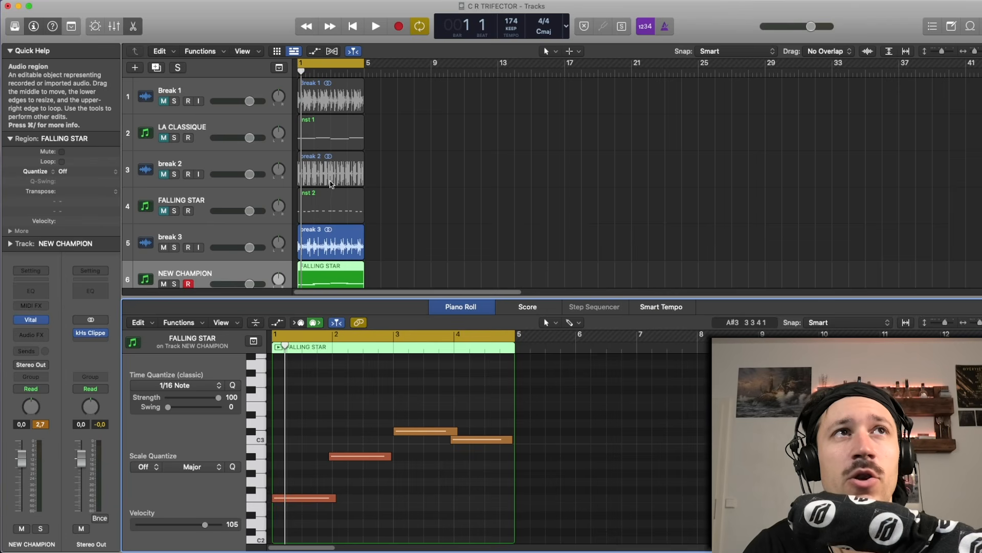
pyautogui.scroll(-2, 343, 153)
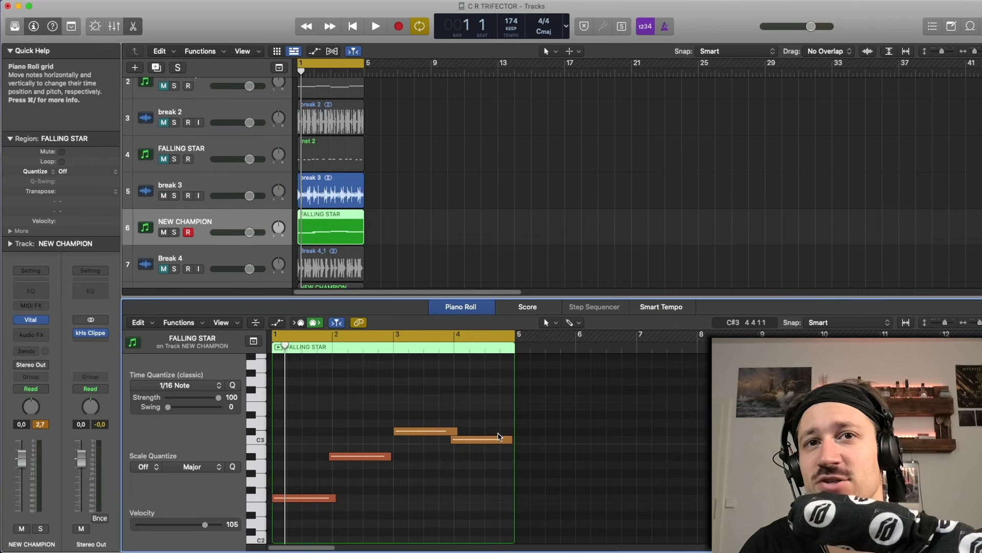
pyautogui.click(415, 434)
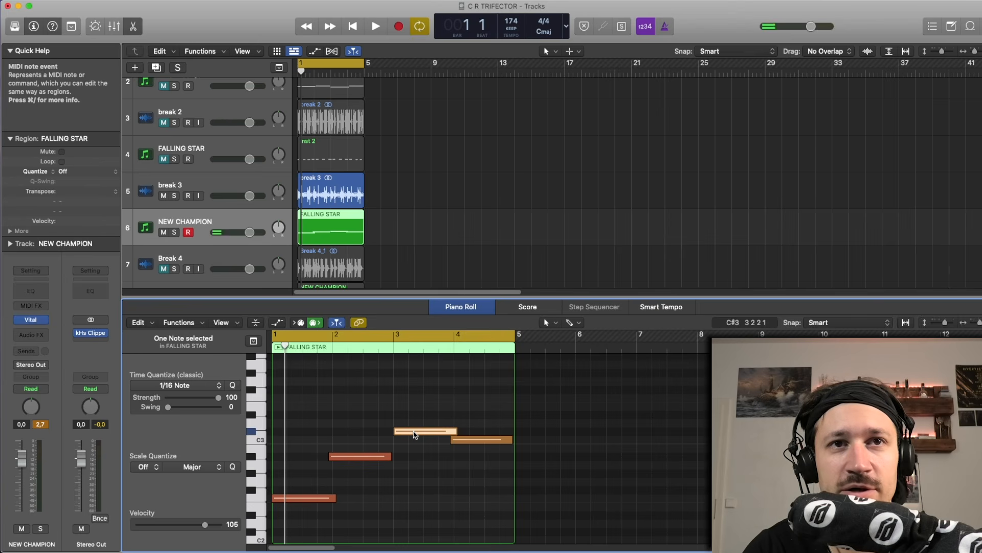
pyautogui.click(476, 441)
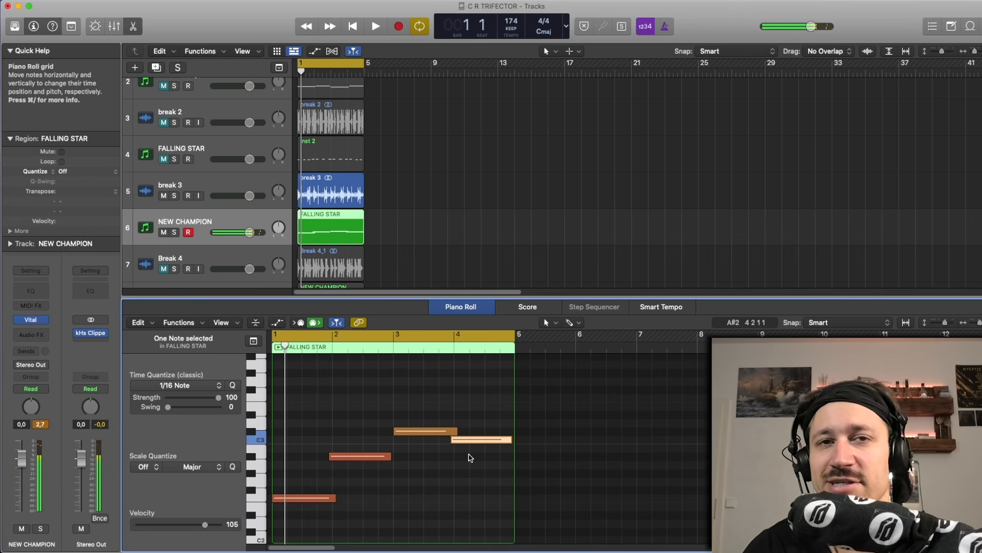
pyautogui.click(469, 476)
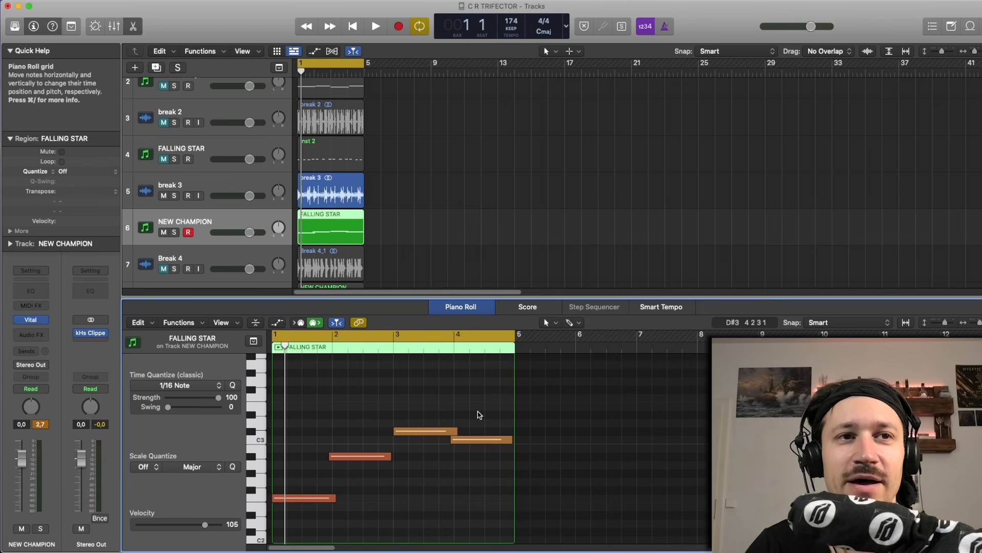
# Check the last NEW CHAMPION note's pitch and velocity, and audition all four notes in sequence
pyautogui.moveTo(482, 441)
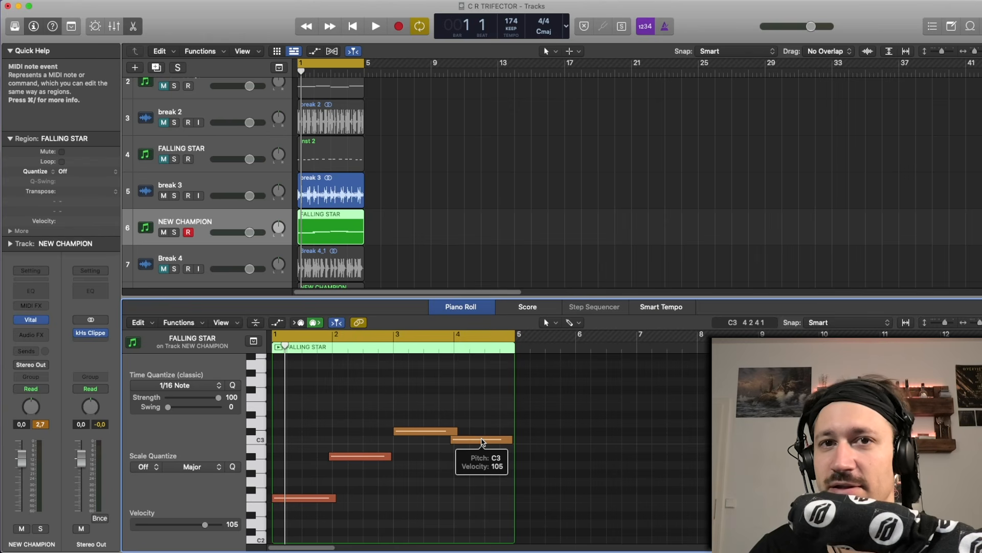
pyautogui.click(483, 441)
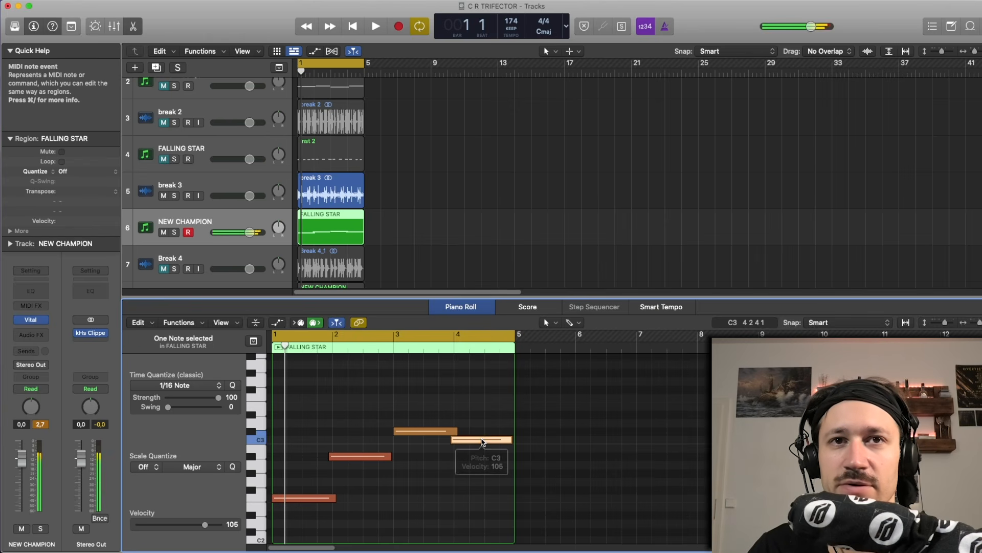
pyautogui.click(324, 499)
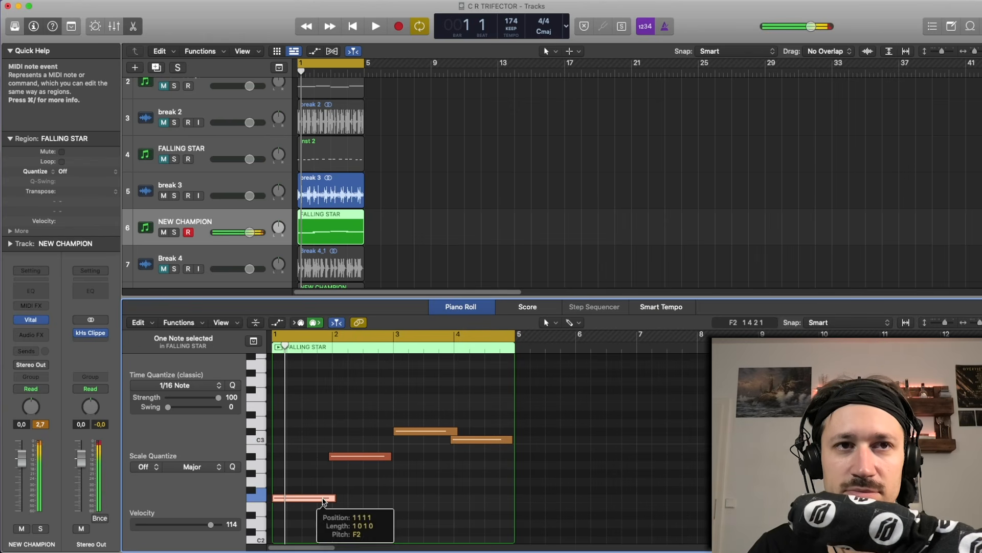
pyautogui.click(351, 456)
pyautogui.click(433, 432)
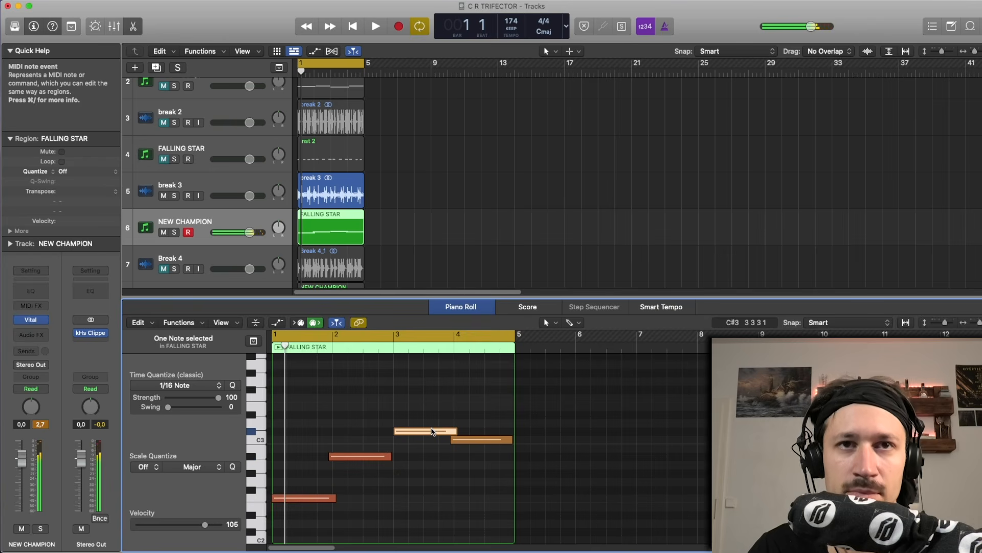
pyautogui.click(493, 439)
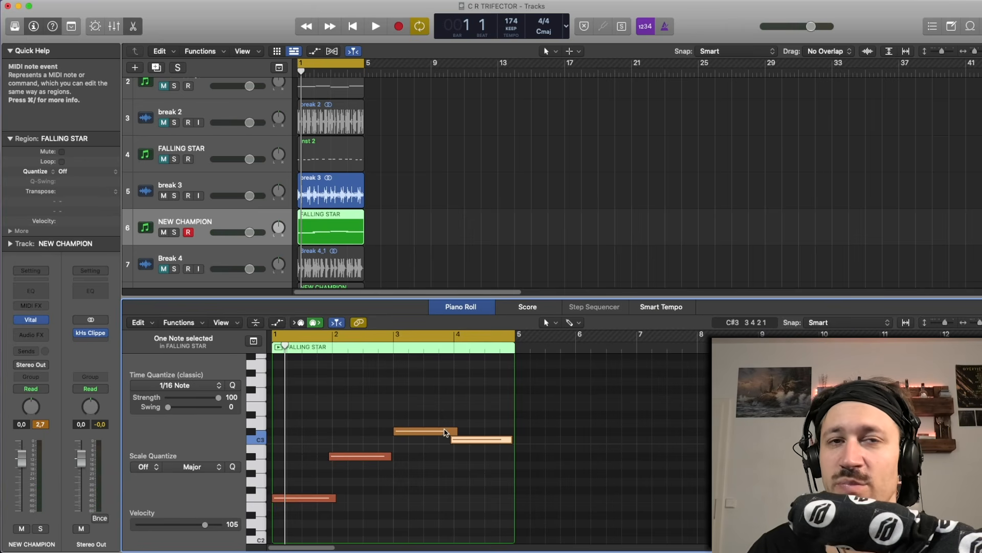
pyautogui.click(469, 461)
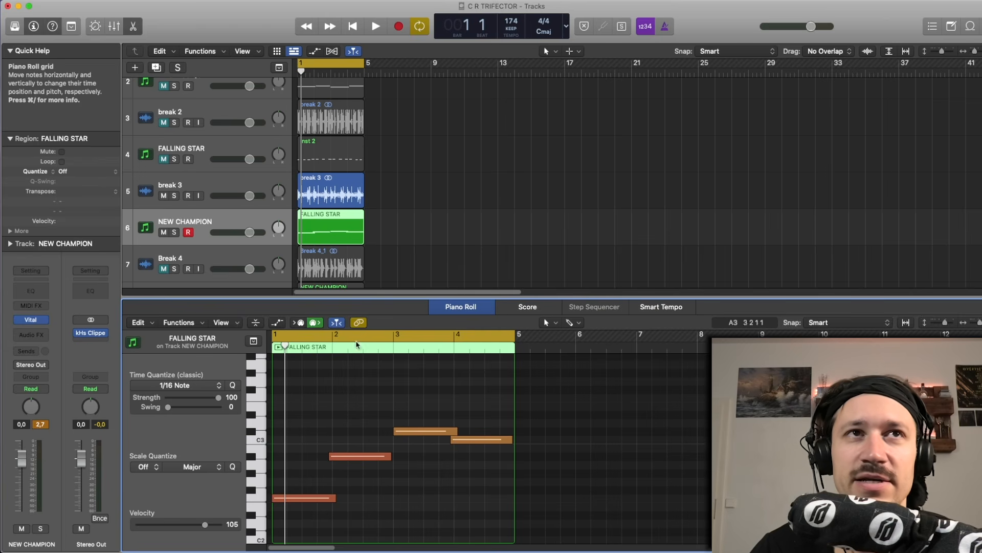
# Replay the NEW CHAMPION bassline together with break 3 while looking over the neighbouring tracks
pyautogui.click(409, 211)
pyautogui.press('space')
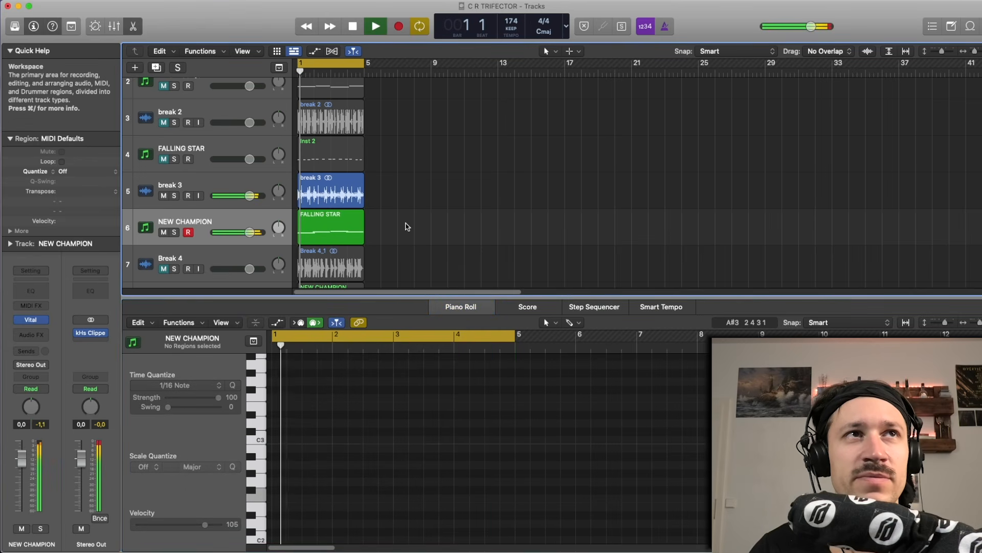
pyautogui.scroll(-3, 406, 220)
pyautogui.scroll(-1, 406, 225)
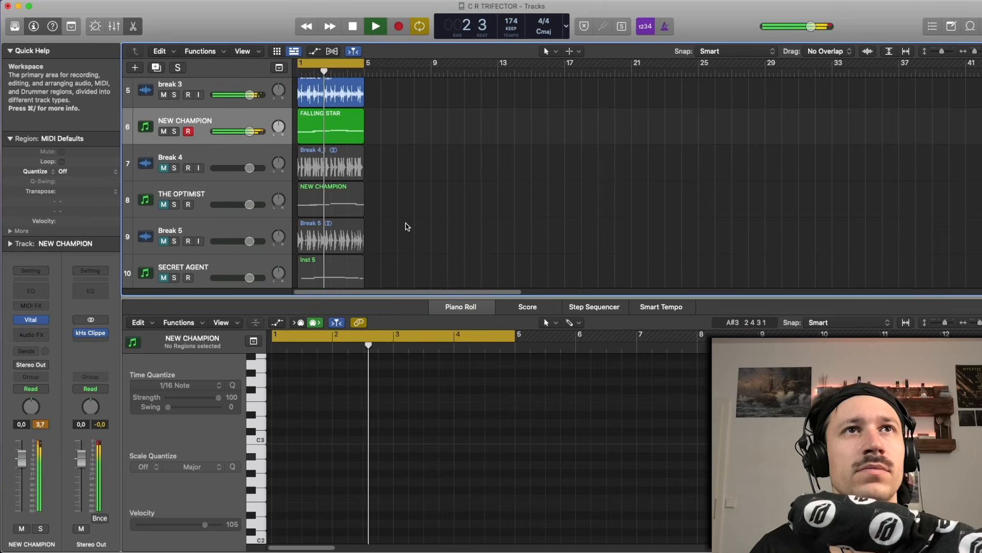
pyautogui.scroll(3, 404, 227)
pyautogui.scroll(-1, 400, 231)
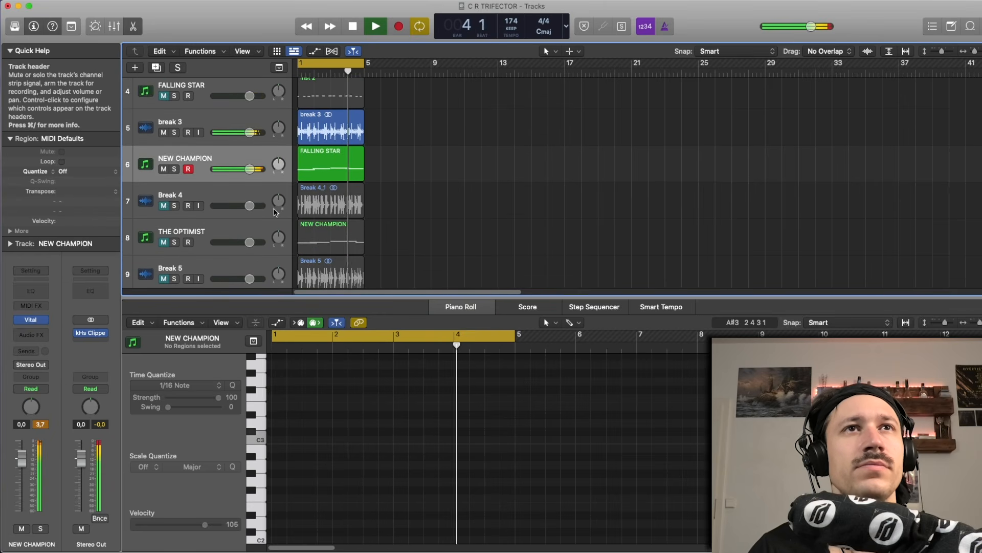
# Stop playback, mute NEW CHAMPION and break 3, and unmute Break 4 and THE OPTIMIST, leaving THE OPTIMIST track selected
pyautogui.click(164, 168)
pyautogui.press('space')
pyautogui.click(163, 132)
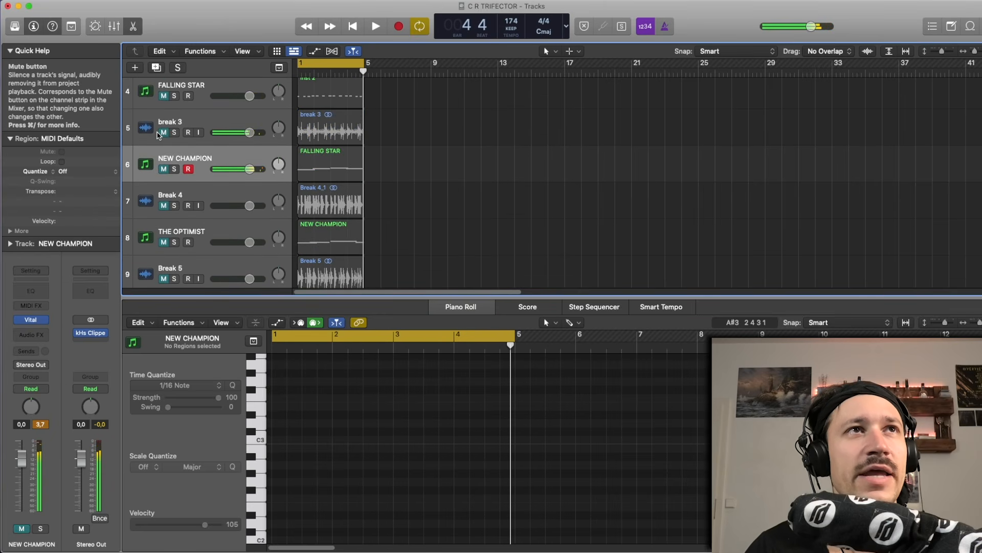
pyautogui.click(163, 205)
pyautogui.click(163, 242)
pyautogui.click(169, 228)
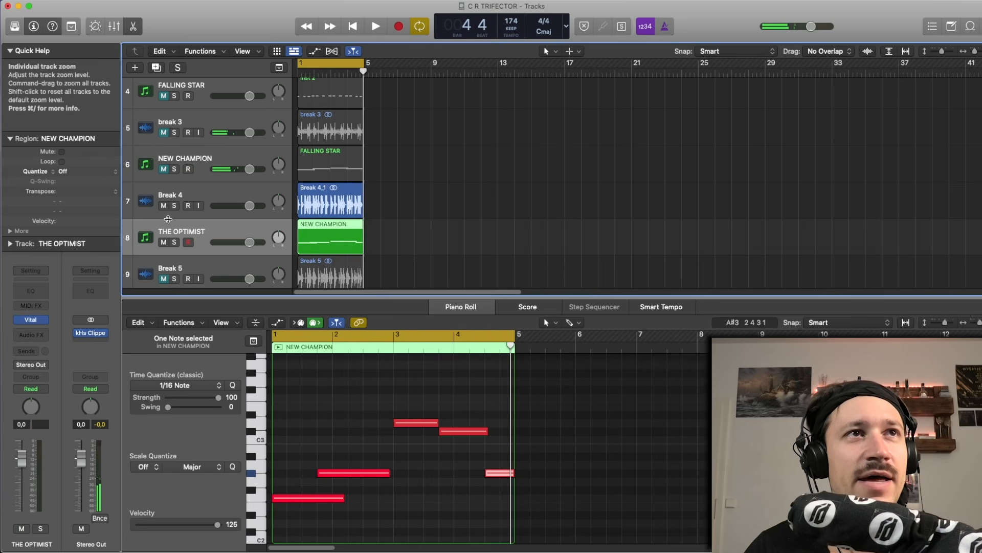
# Examine the Vital synth patch on THE OPTIMIST track and close its window
pyautogui.click(36, 321)
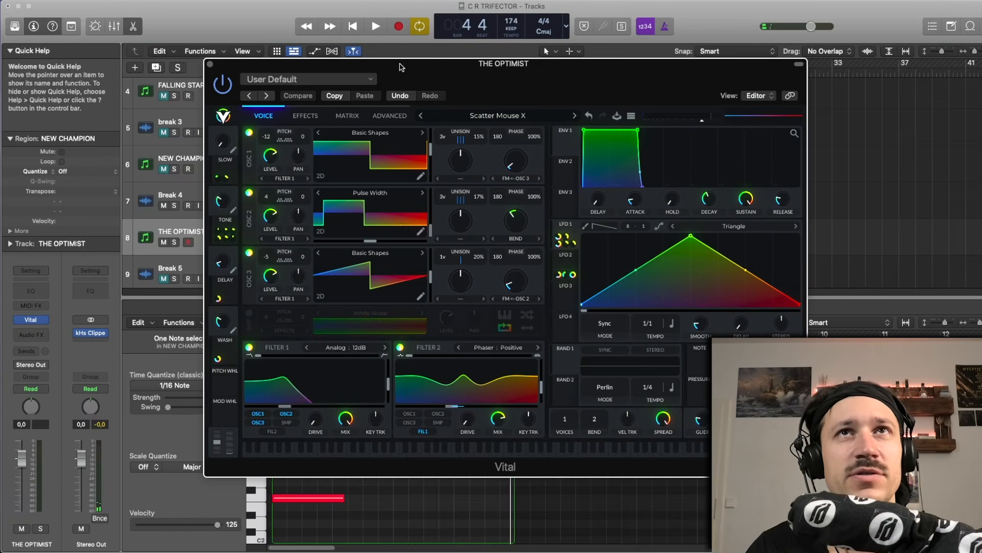
pyautogui.moveTo(402, 67); pyautogui.dragTo(258, 41)
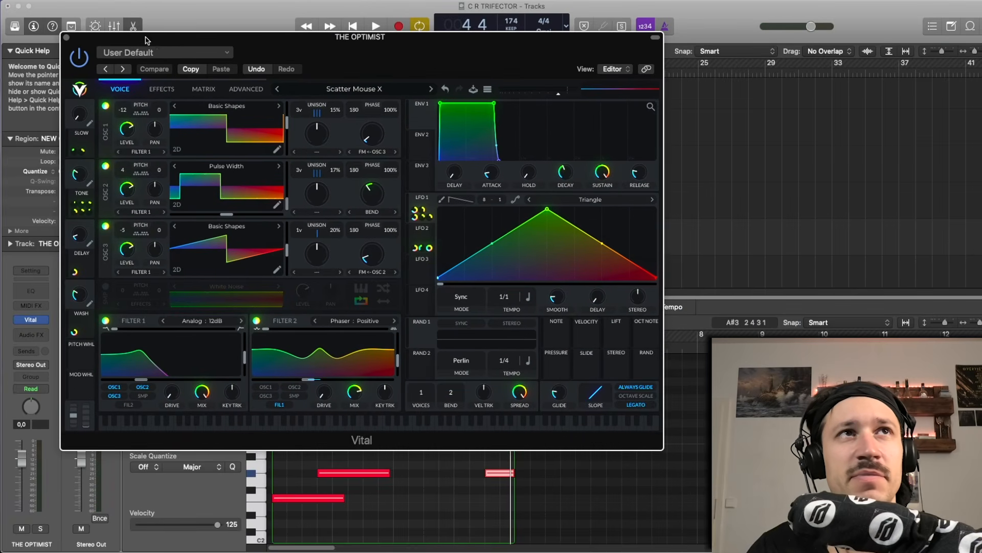
pyautogui.click(69, 38)
# Play THE OPTIMIST bassline over Break 4 and show its region's notes in the Piano Roll before stopping
pyautogui.click(419, 212)
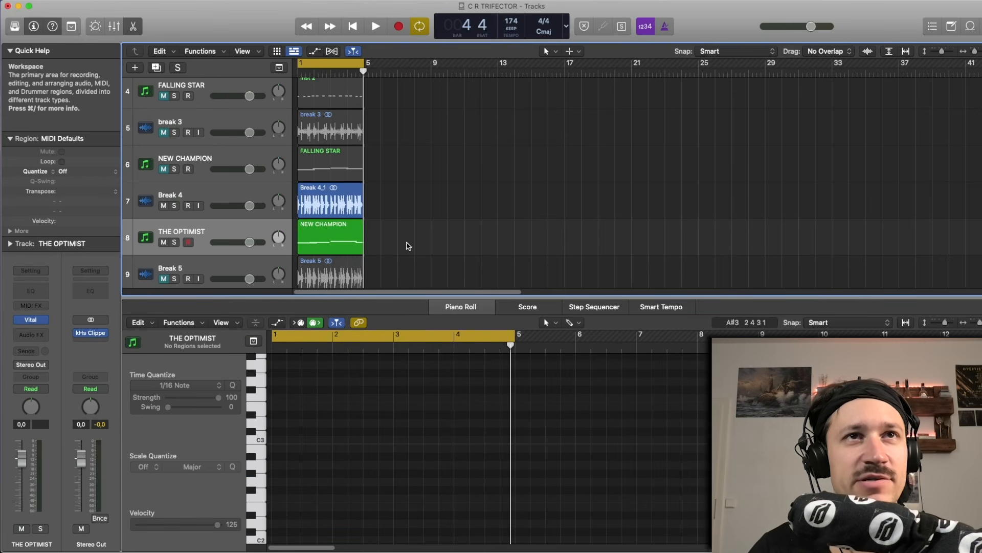
pyautogui.press('space')
pyautogui.click(346, 242)
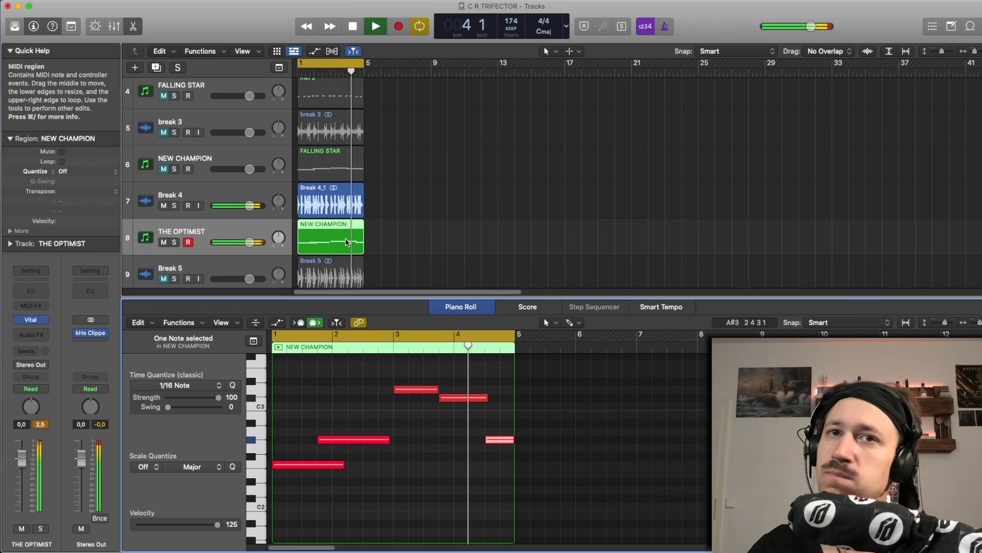
pyautogui.press('space')
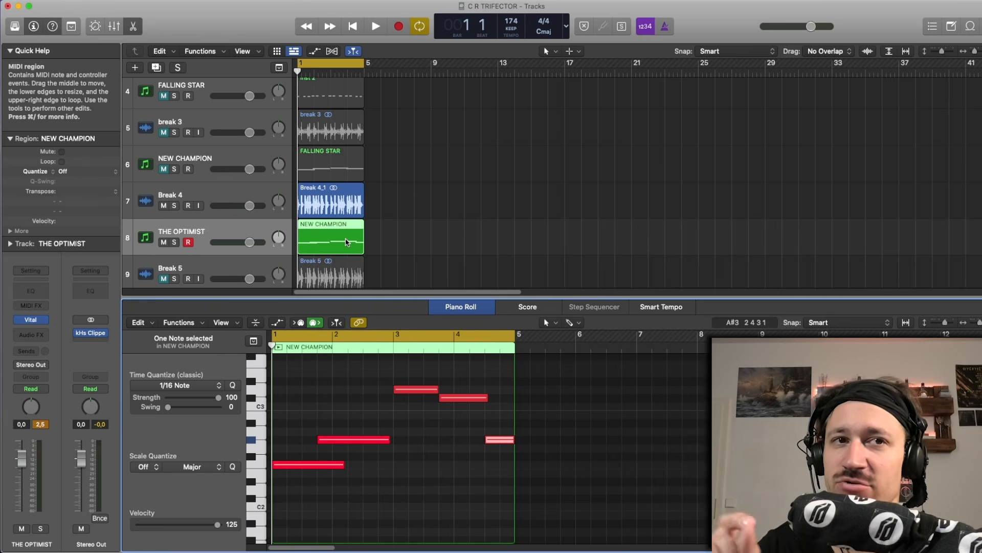
# Audition the first note of THE OPTIMIST bassline and check the second note's pitch and velocity
pyautogui.click(409, 455)
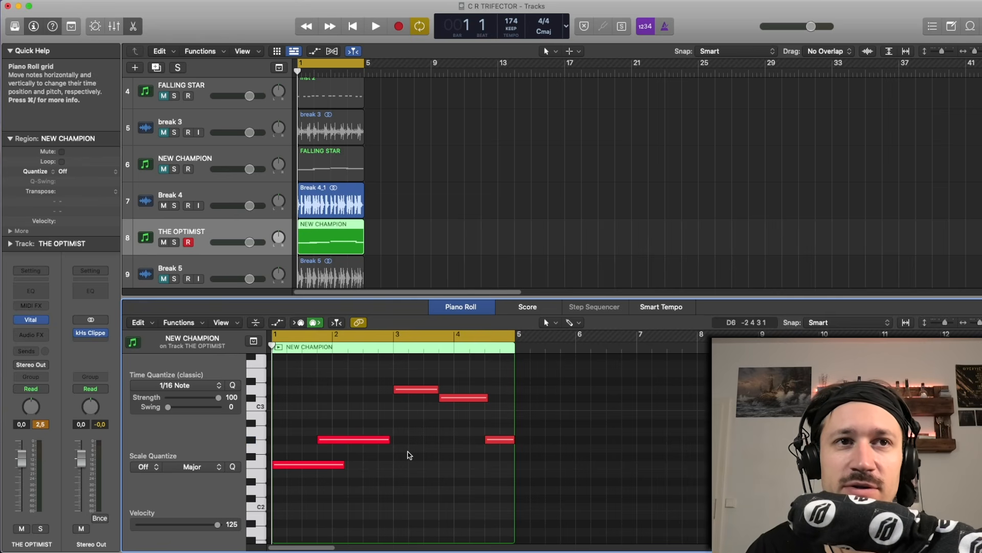
pyautogui.click(323, 469)
pyautogui.click(330, 450)
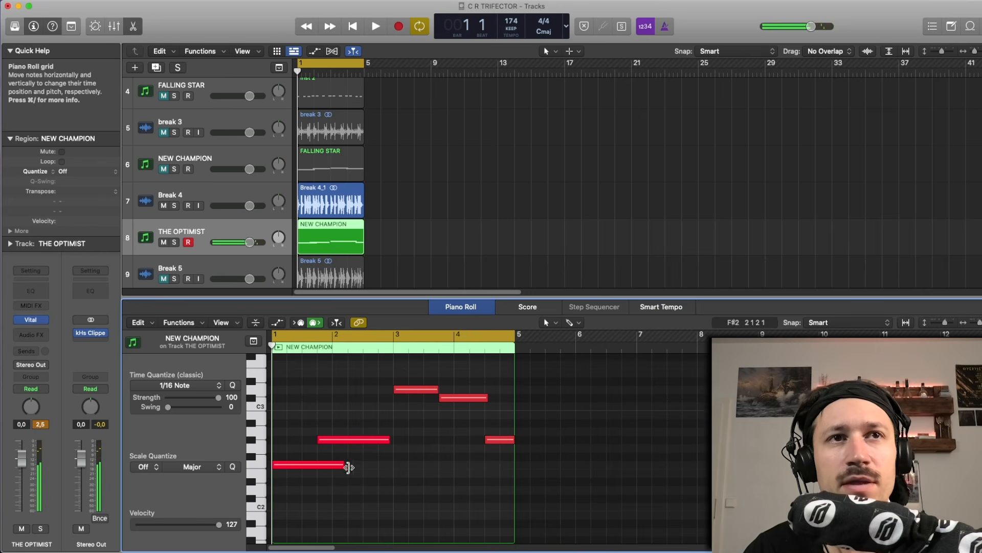
pyautogui.moveTo(344, 443)
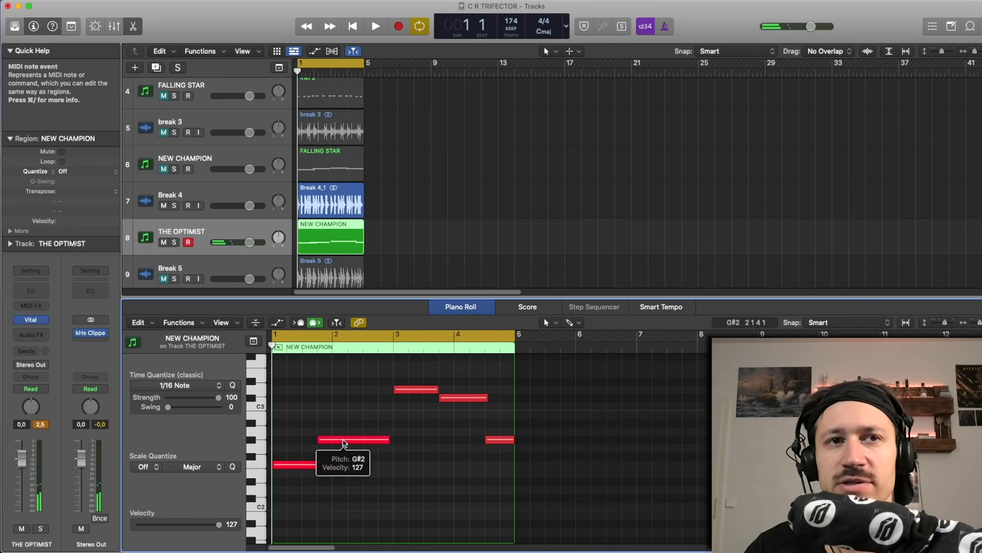
pyautogui.moveTo(315, 465); pyautogui.dragTo(345, 465)
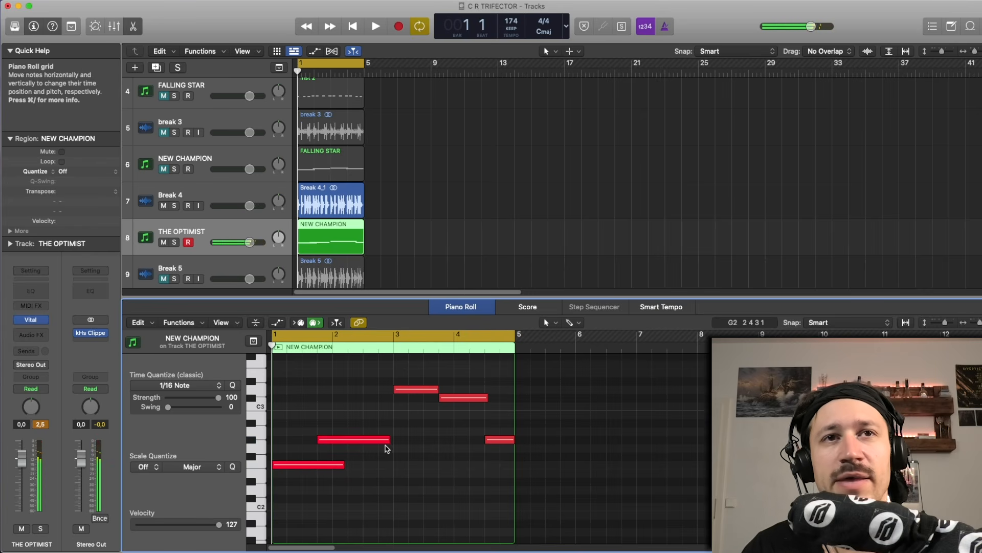
# Audition the third and fourth notes of THE OPTIMIST bassline, finishing with the note selection cleared
pyautogui.click(414, 390)
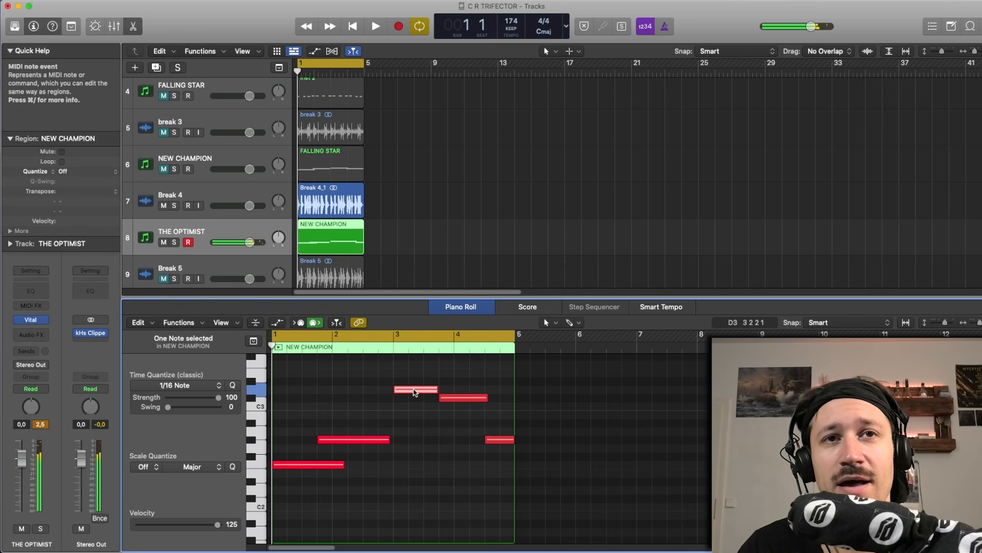
pyautogui.moveTo(414, 393)
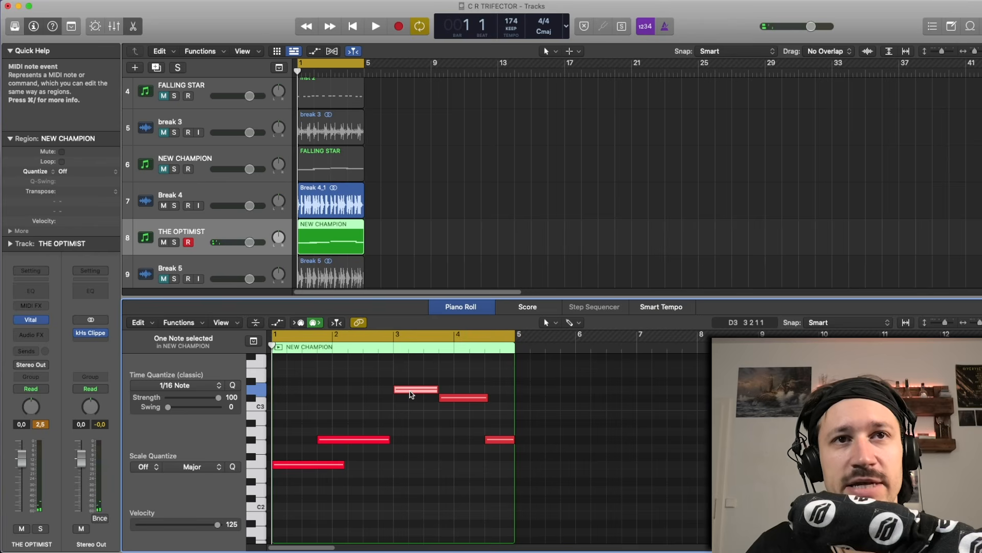
pyautogui.click(412, 394)
pyautogui.click(467, 400)
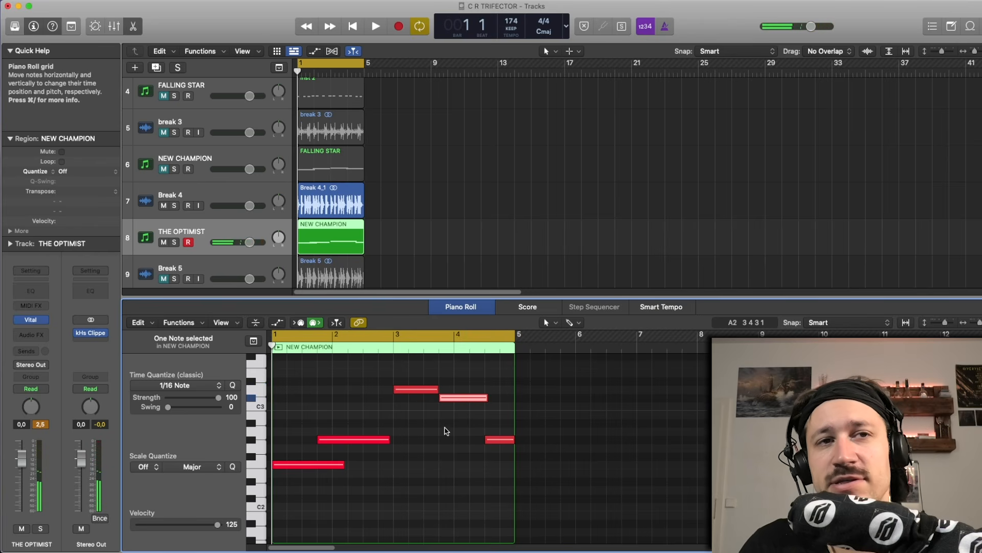
pyautogui.click(394, 463)
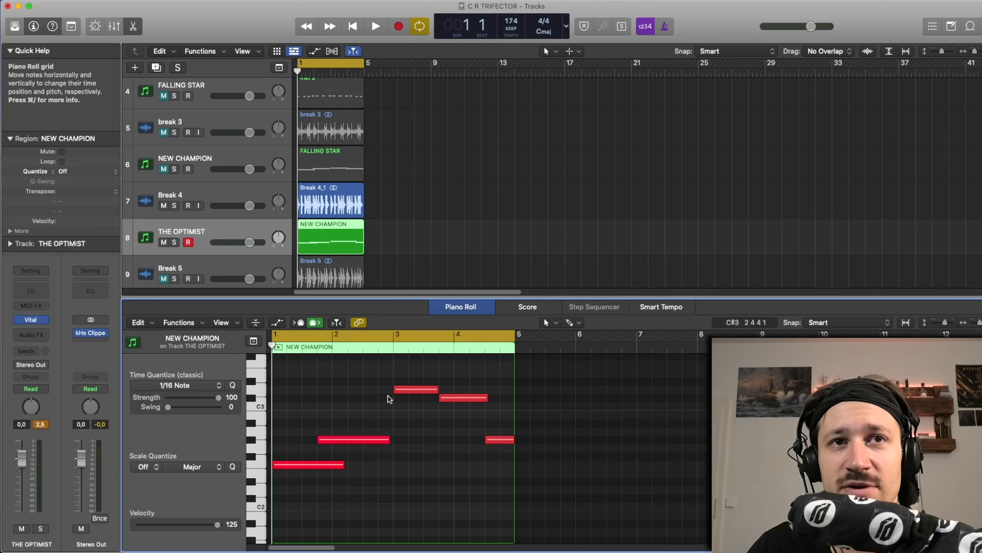
# Audition the third note of THE OPTIMIST bassline several times and deselect it
pyautogui.click(419, 391)
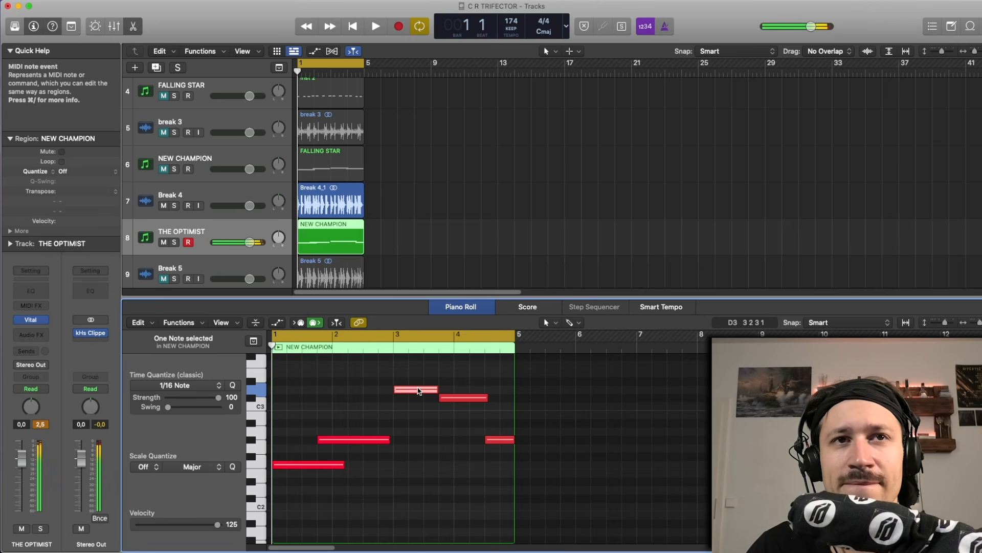
pyautogui.click(406, 393)
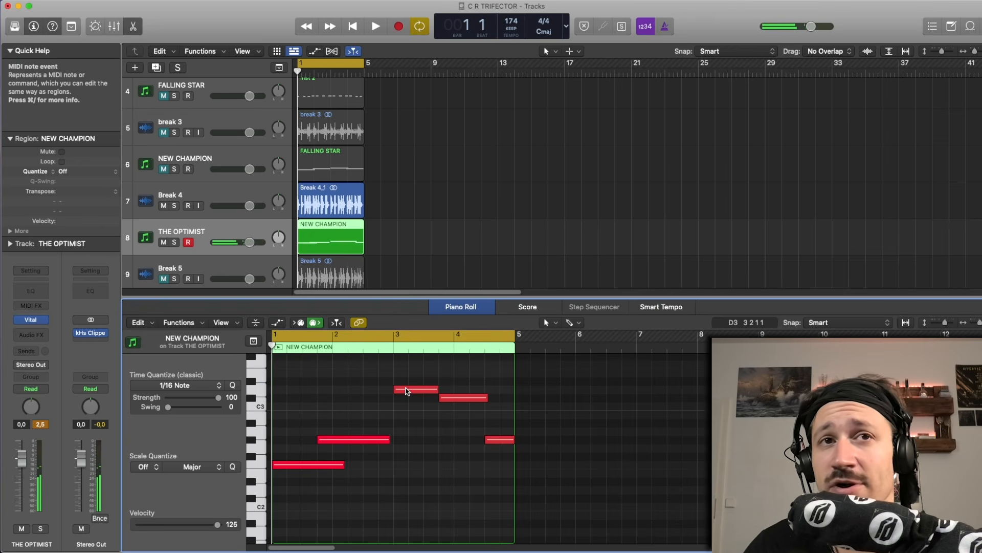
pyautogui.click(405, 391)
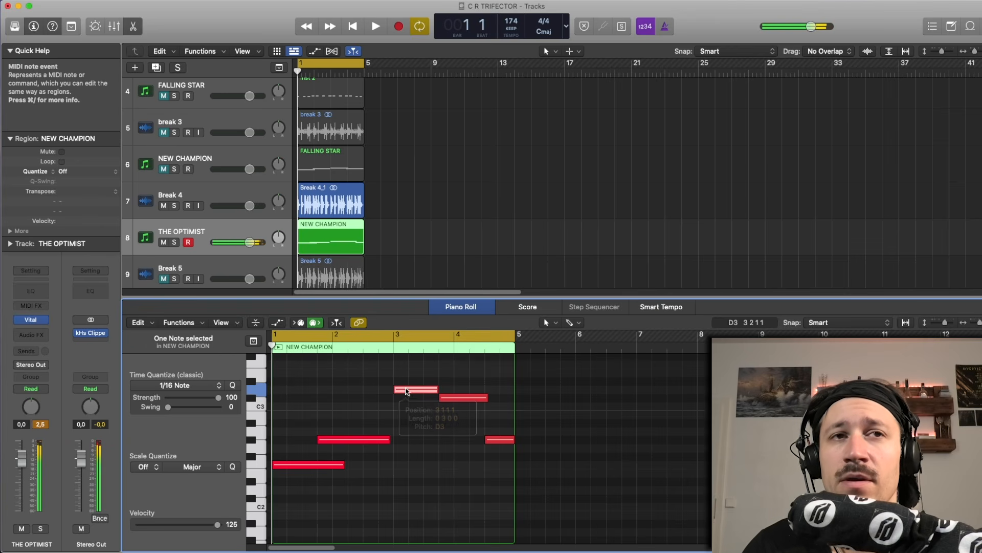
pyautogui.click(408, 381)
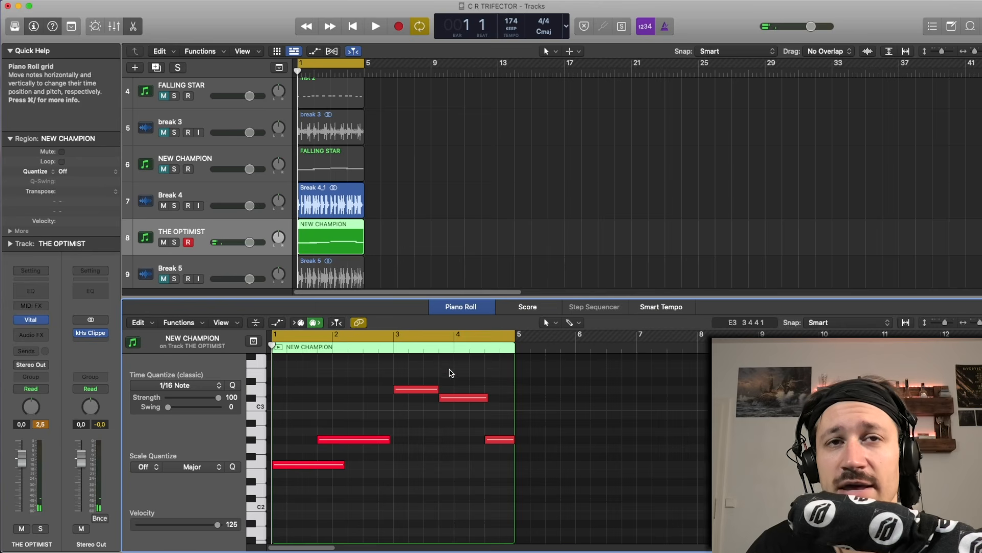
# Audition the fourth note of THE OPTIMIST bassline and check the last note's pitch and velocity
pyautogui.click(452, 399)
pyautogui.click(450, 390)
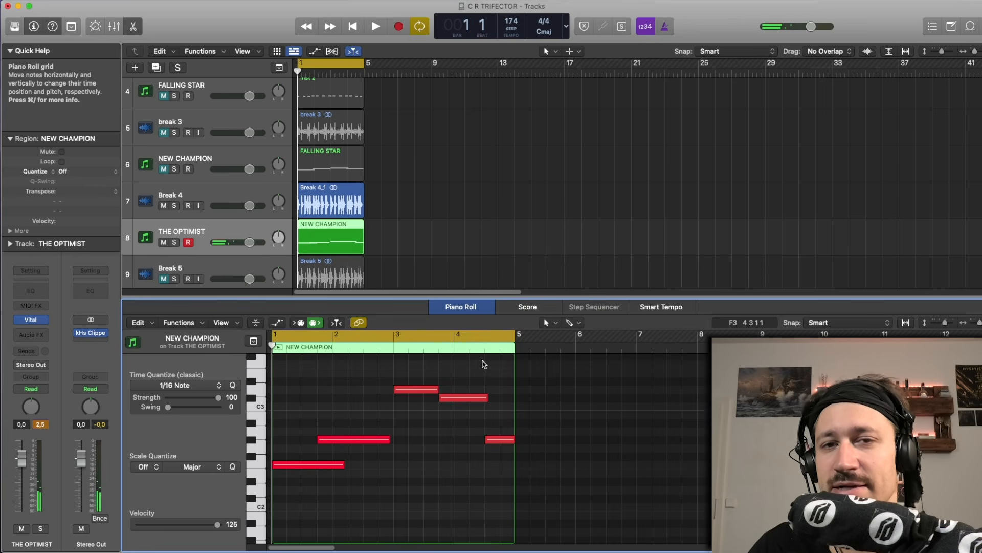
pyautogui.moveTo(502, 442)
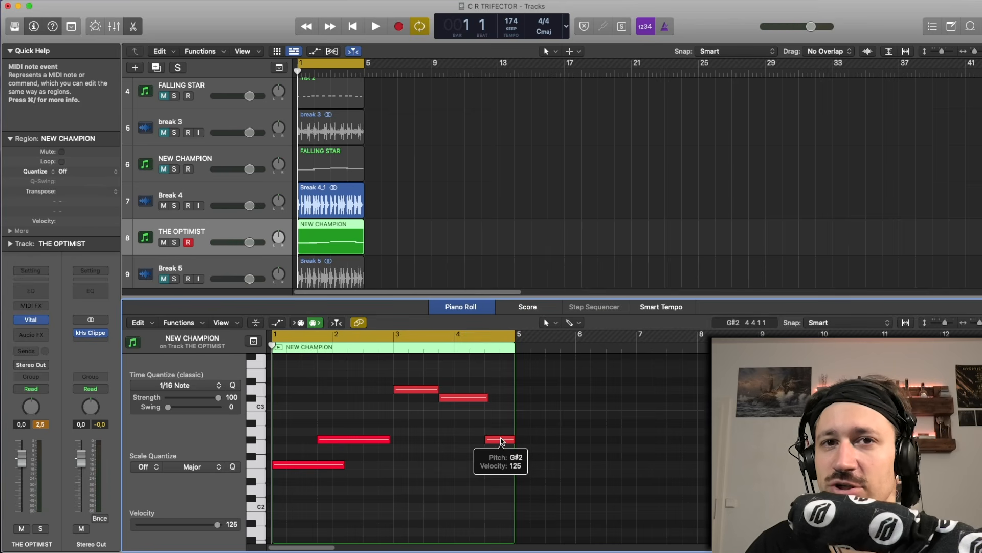
# Audition the last note of THE OPTIMIST bassline and revisit its fourth note in the piano roll
pyautogui.click(502, 441)
pyautogui.click(469, 461)
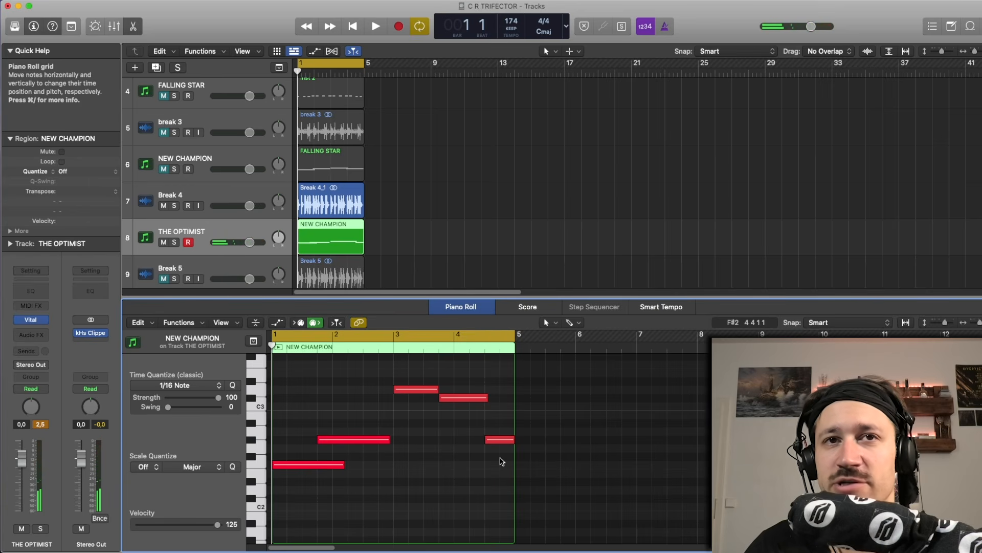
pyautogui.click(450, 398)
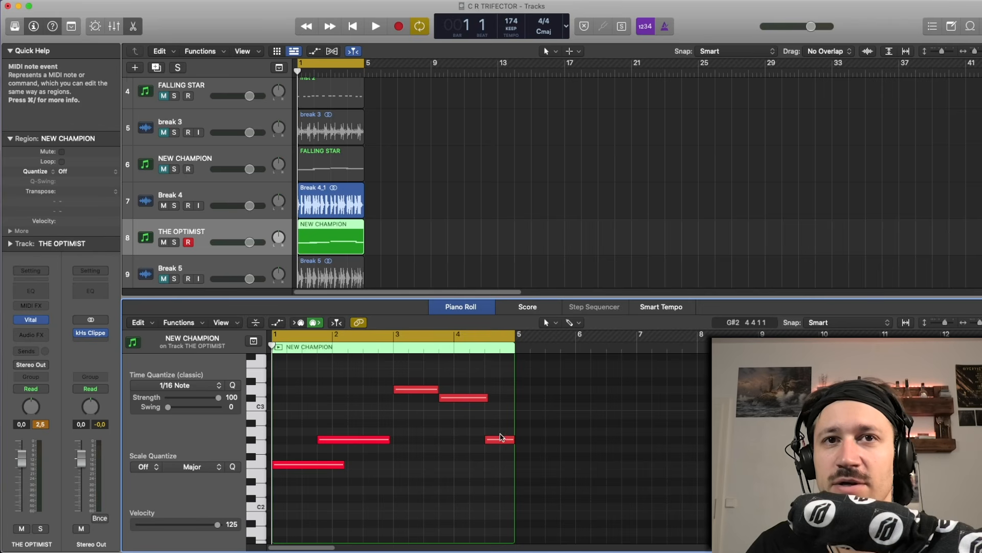
# Play THE OPTIMIST bassline together with Break 4 while displaying its notes, then stop playback
pyautogui.click(372, 218)
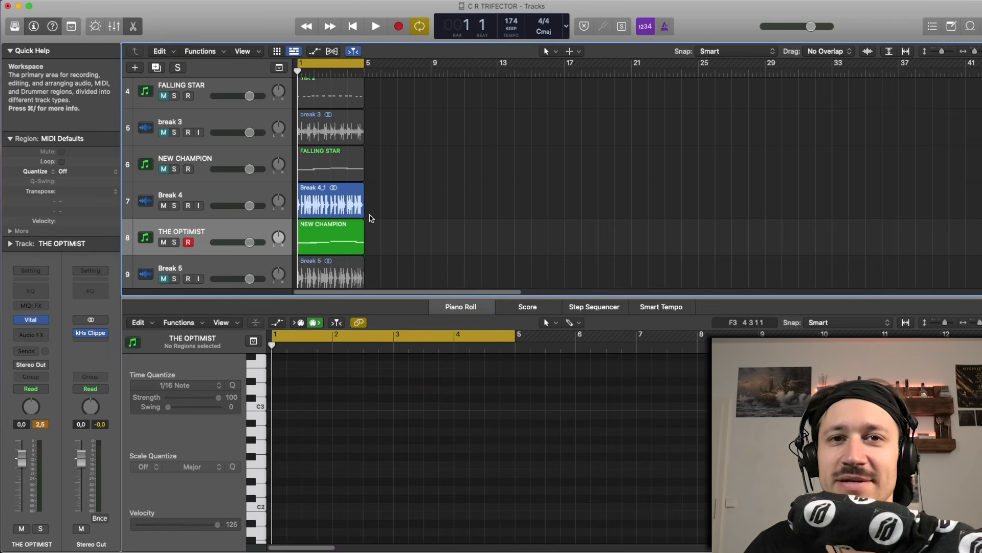
pyautogui.press('space')
pyautogui.click(345, 233)
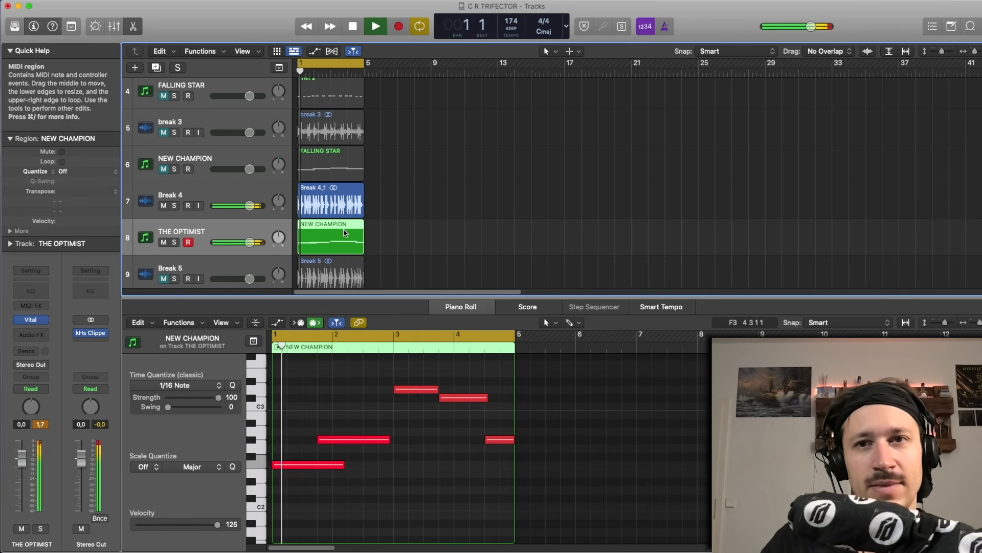
pyautogui.press('space')
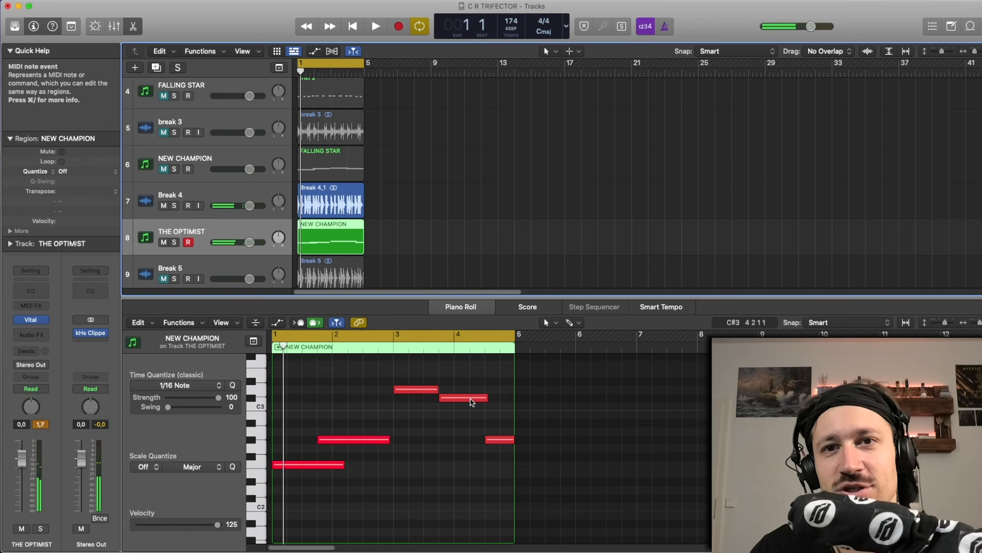
# Mute the Break 4 and THE OPTIMIST tracks and unmute Break 5 and SECRET AGENT
pyautogui.scroll(-1, 413, 236)
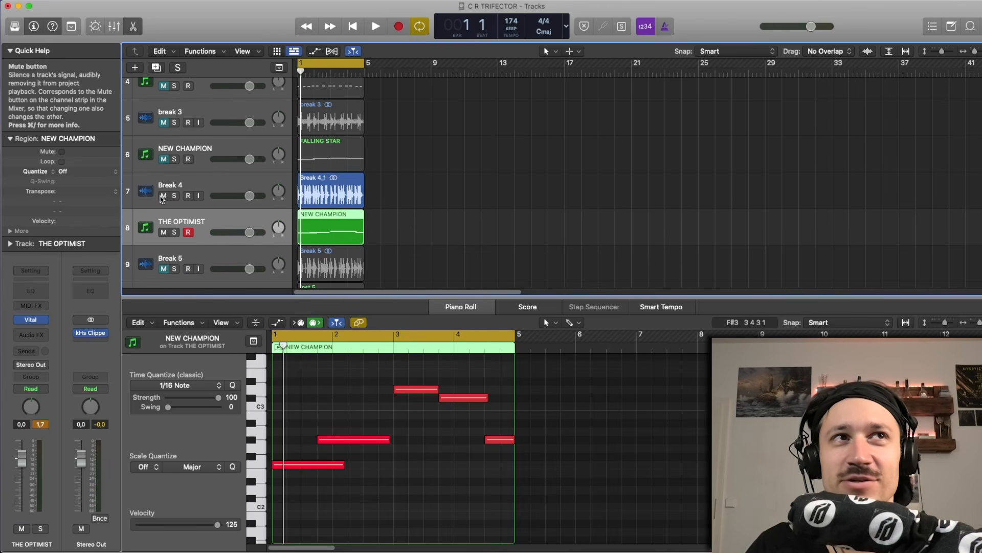
pyautogui.moveTo(163, 196); pyautogui.dragTo(163, 232)
pyautogui.scroll(-6, 171, 223)
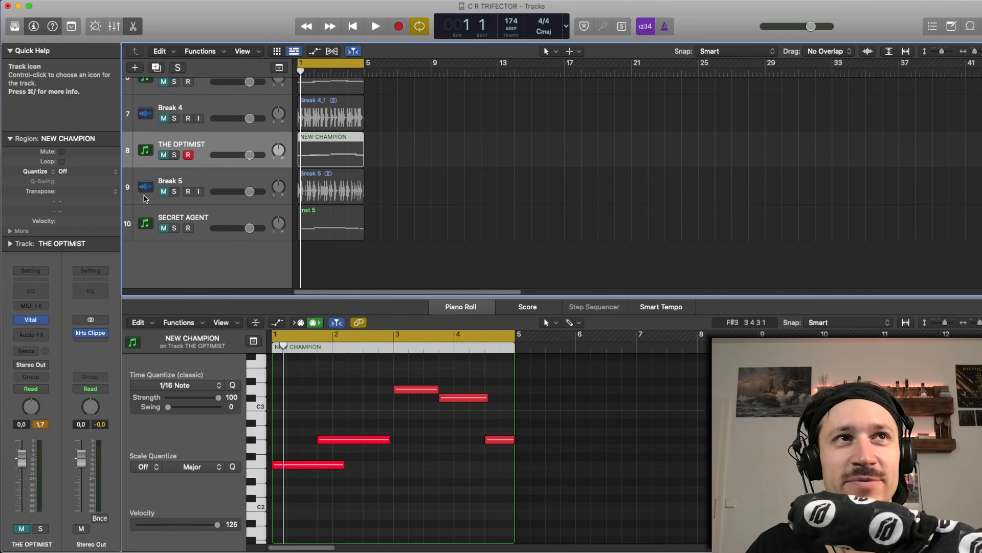
pyautogui.click(165, 190)
pyautogui.click(164, 227)
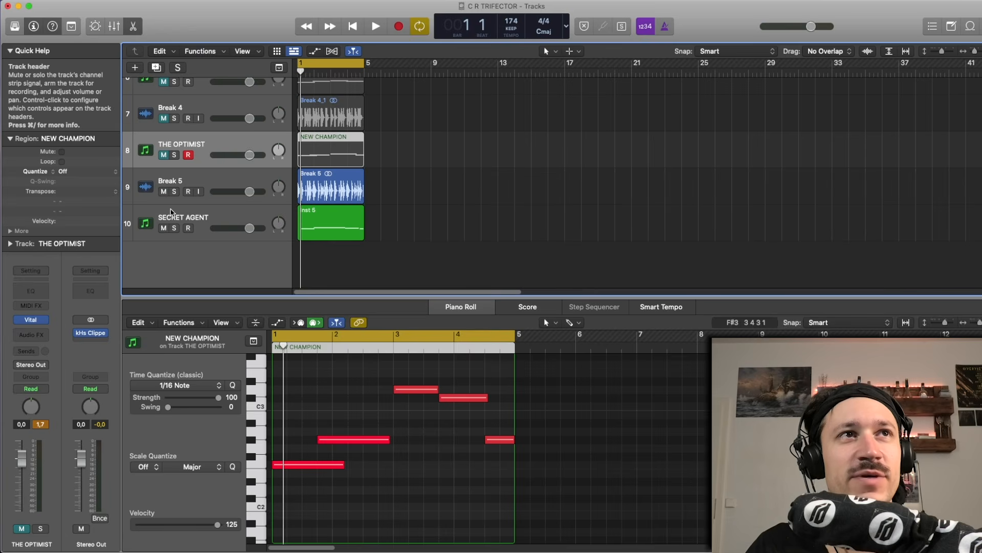
# Examine the Vital patch on the SECRET AGENT track and close its plug-in window
pyautogui.click(171, 212)
pyautogui.click(32, 319)
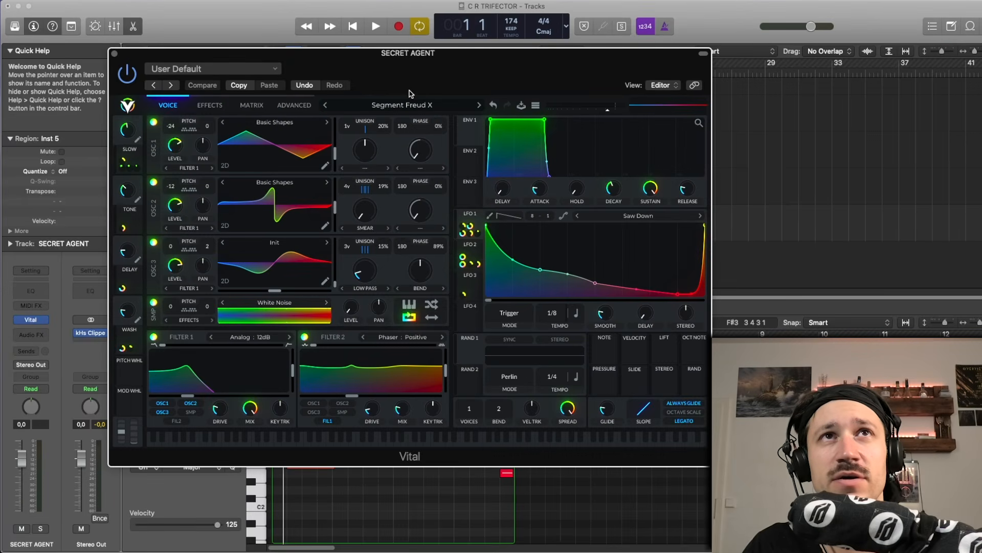
pyautogui.moveTo(408, 64); pyautogui.dragTo(357, 51)
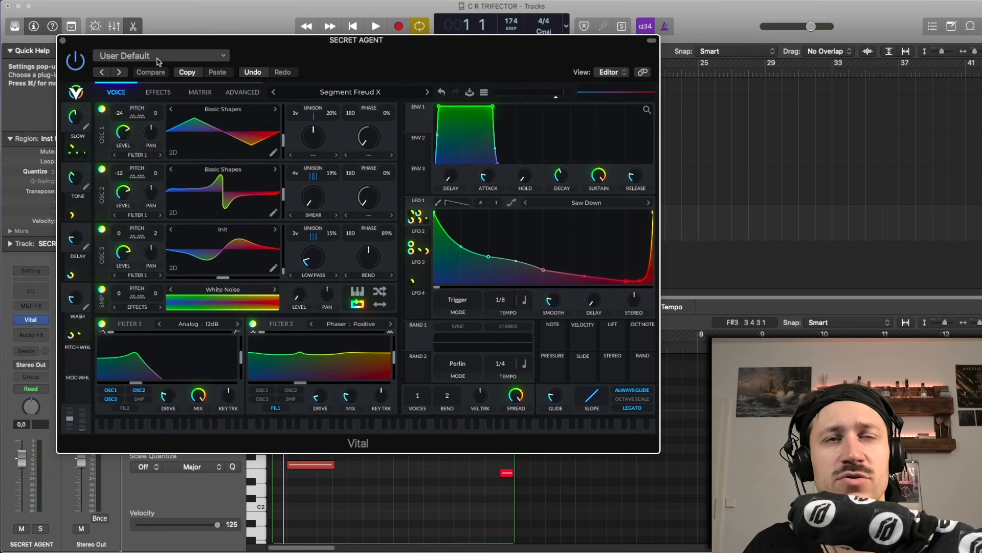
pyautogui.click(63, 40)
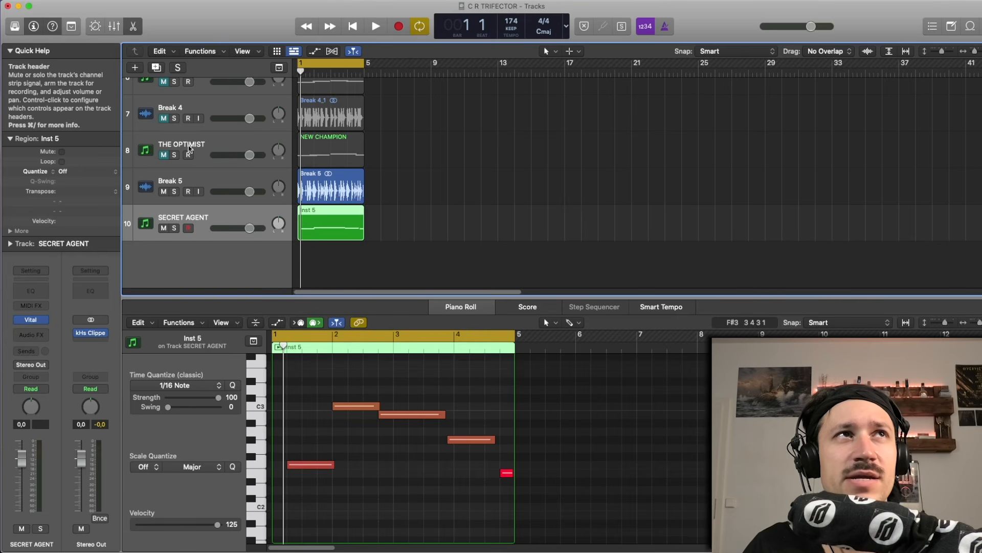
# Solo the SECRET AGENT track, play its bassline alone, and turn solo off again
pyautogui.click(174, 228)
pyautogui.press('space')
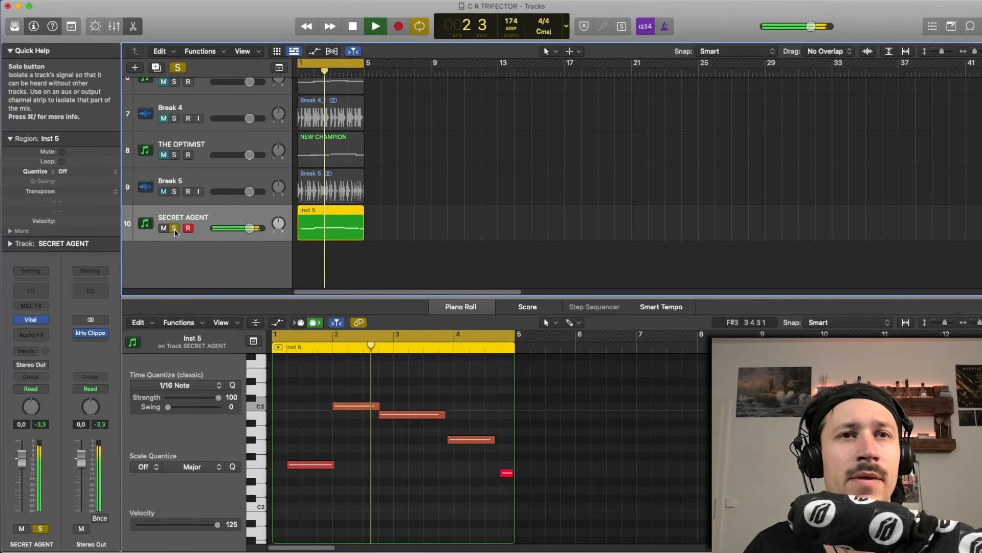
pyautogui.press('space')
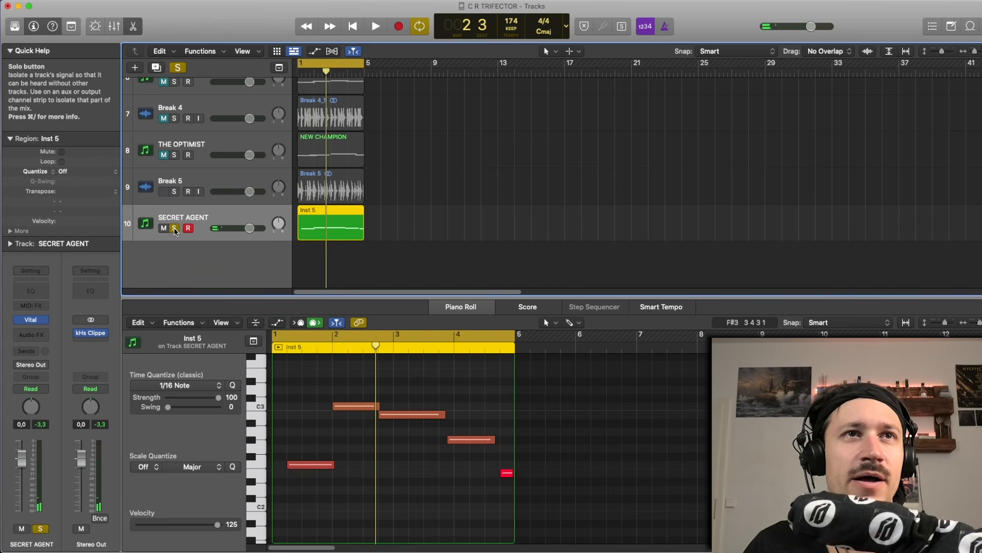
pyautogui.click(175, 231)
# Play the SECRET AGENT bassline together with Break 5, then stop playback
pyautogui.click(375, 213)
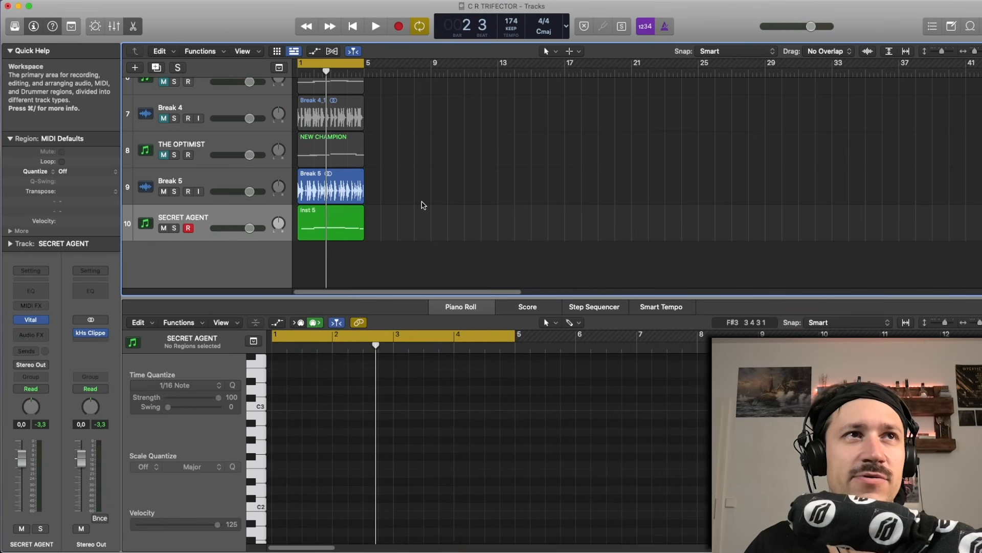
pyautogui.scroll(1, 424, 205)
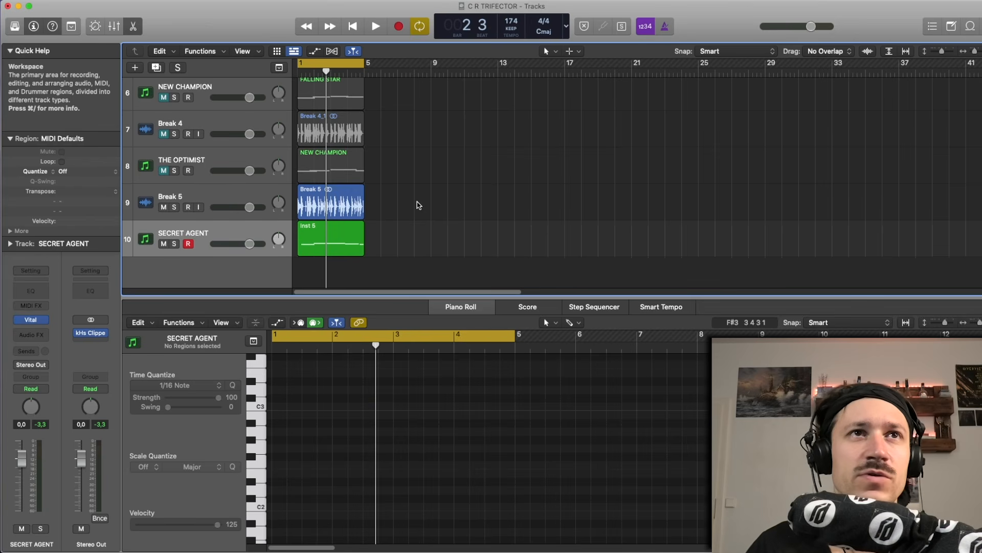
pyautogui.press('space')
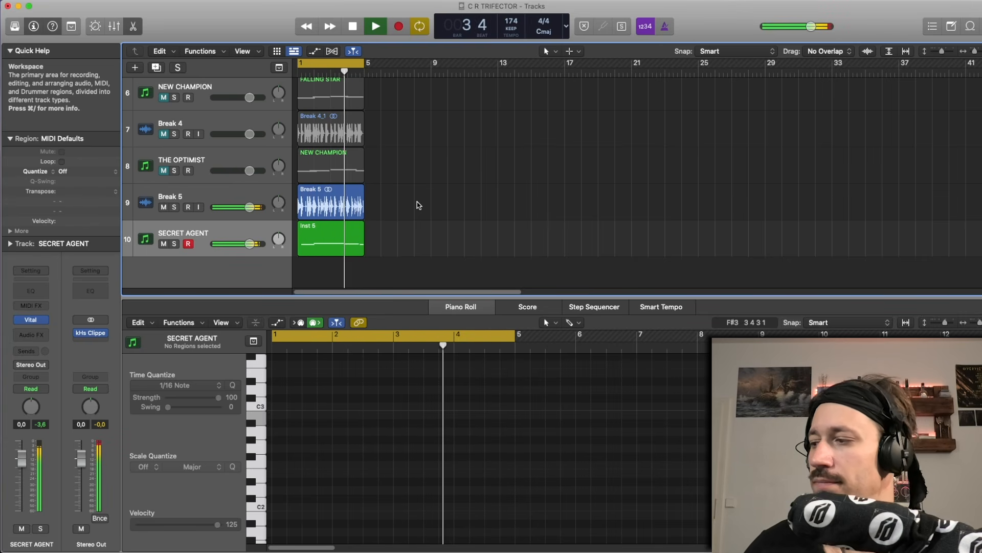
pyautogui.press('space')
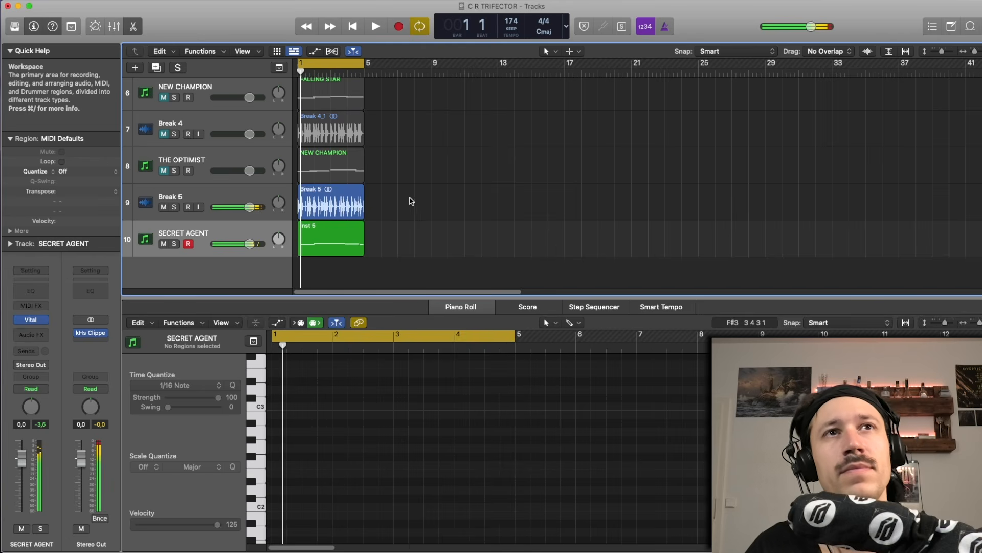
# Show the SECRET AGENT region's notes in the piano roll and audition its first two notes, leaving none selected
pyautogui.doubleClick(324, 232)
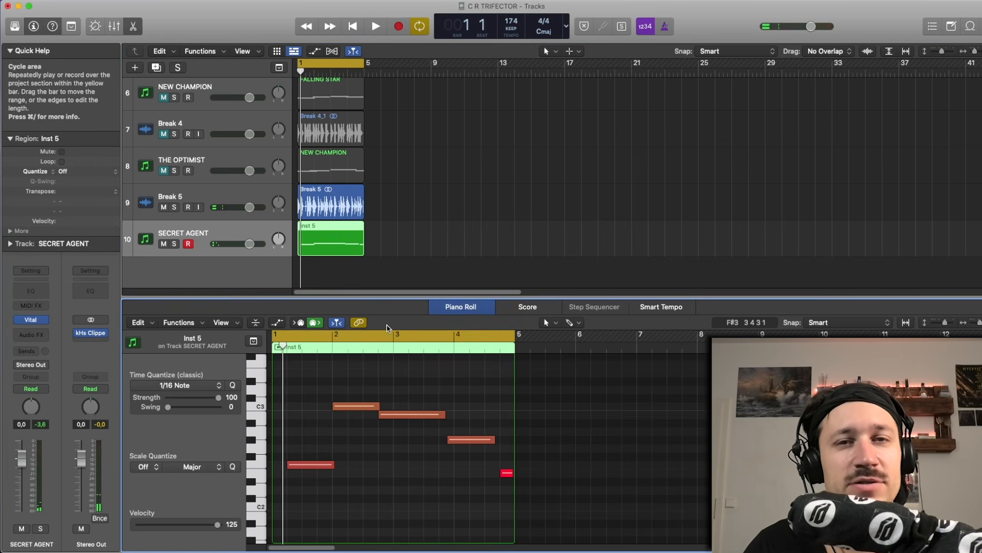
pyautogui.click(298, 466)
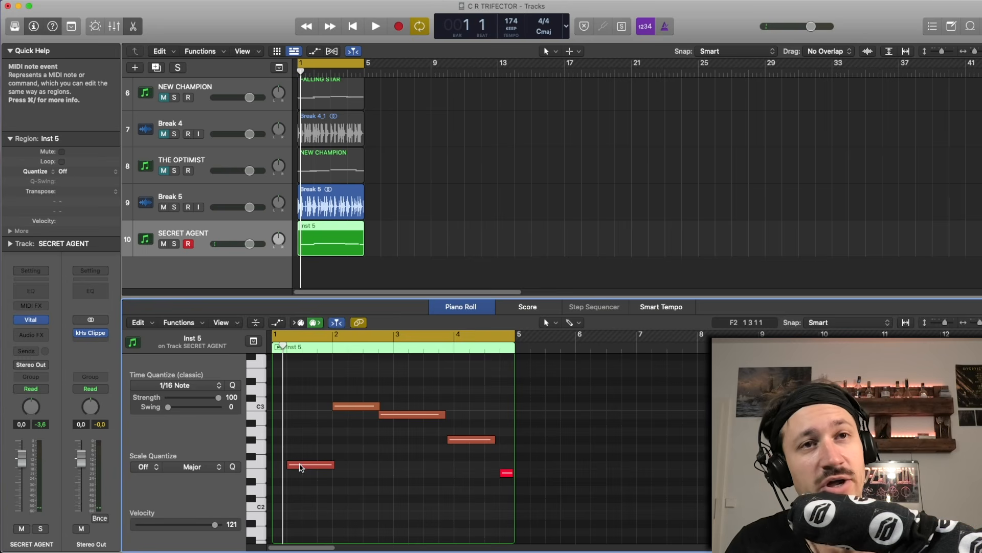
pyautogui.click(349, 407)
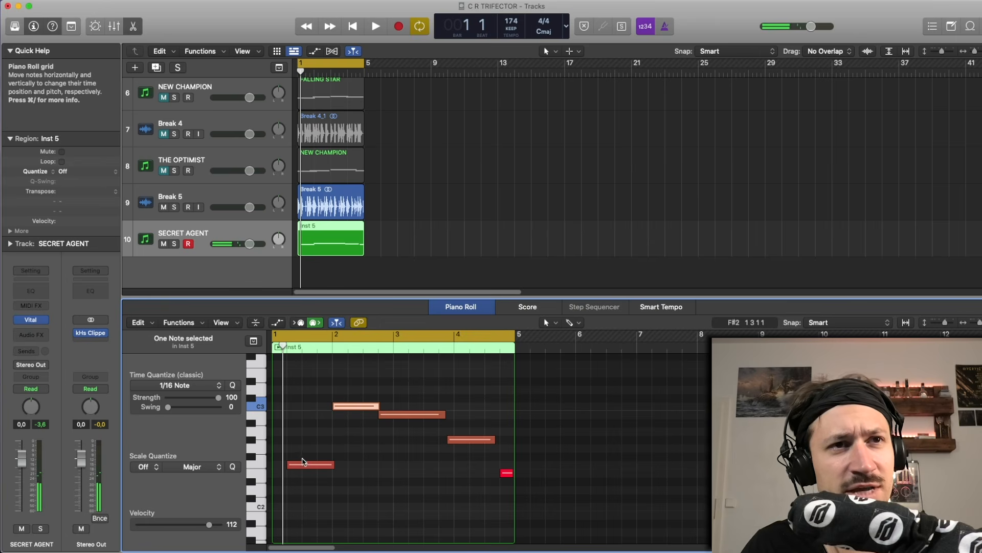
pyautogui.click(293, 450)
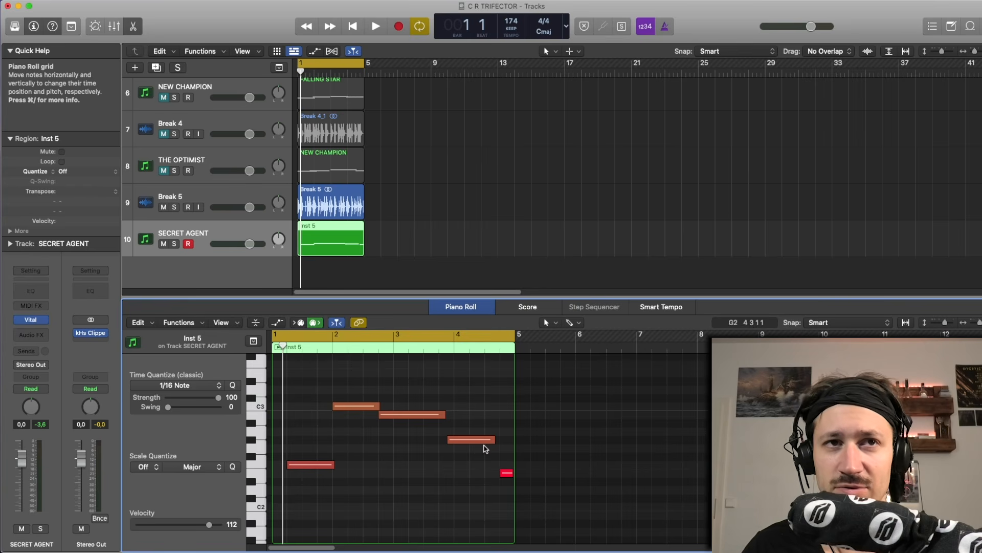
# Audition the first three notes of the SECRET AGENT bassline in order and clear the selection
pyautogui.click(317, 468)
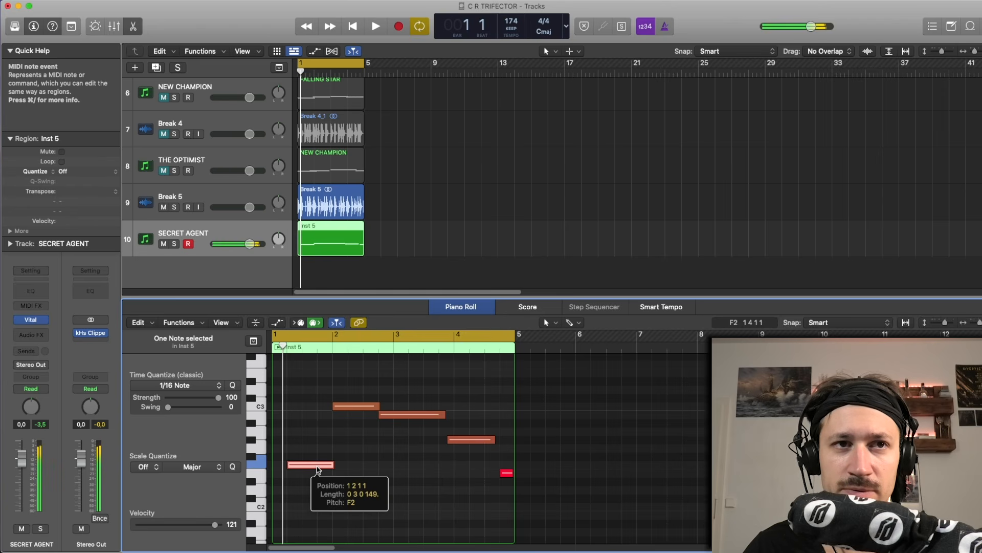
pyautogui.click(360, 405)
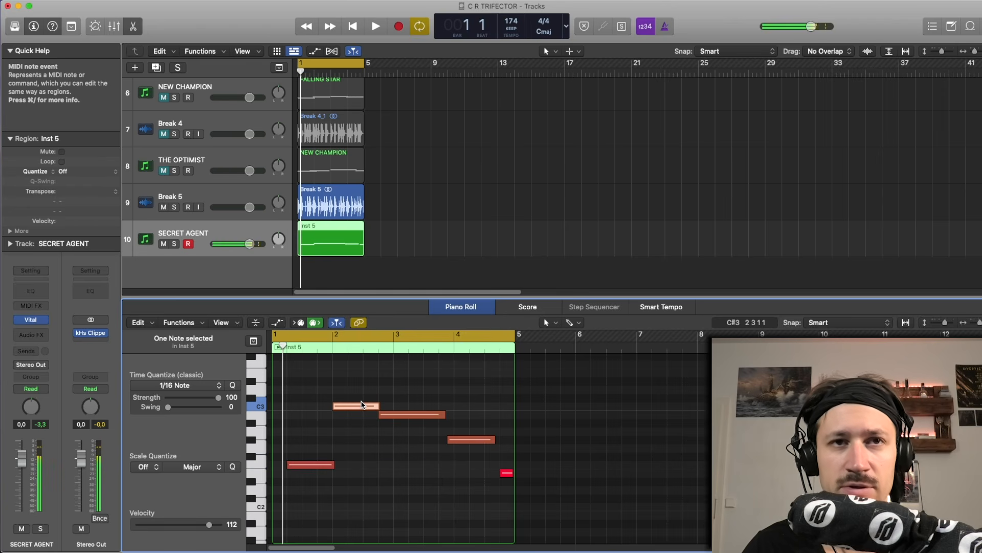
pyautogui.click(408, 415)
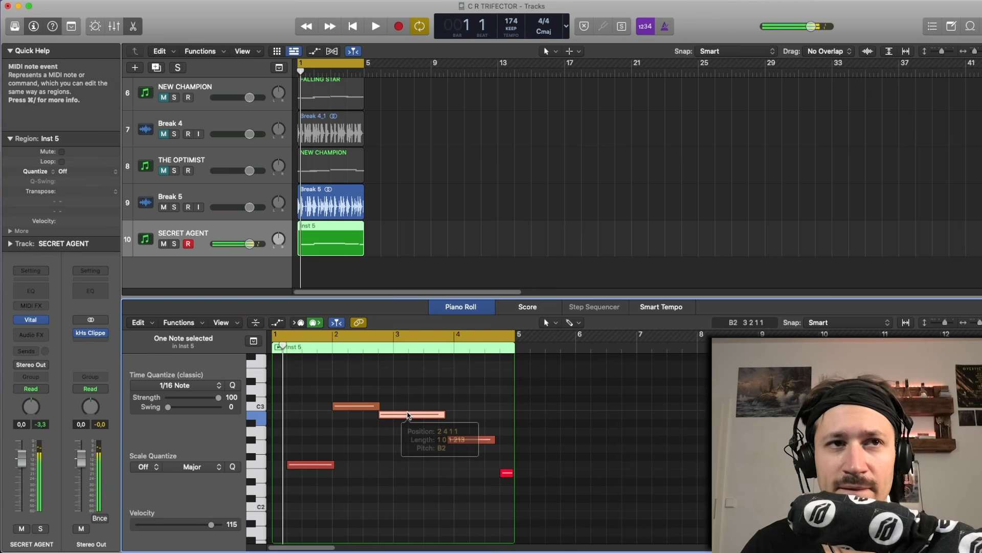
pyautogui.click(378, 461)
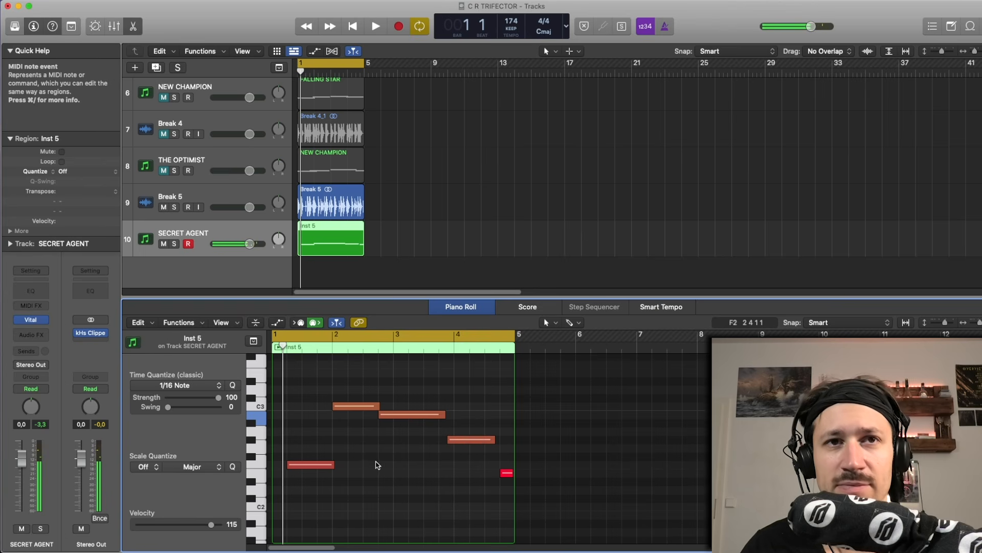
# Audition the third SECRET AGENT note repeatedly and place the playhead at its start to check its timing
pyautogui.click(403, 417)
pyautogui.click(410, 418)
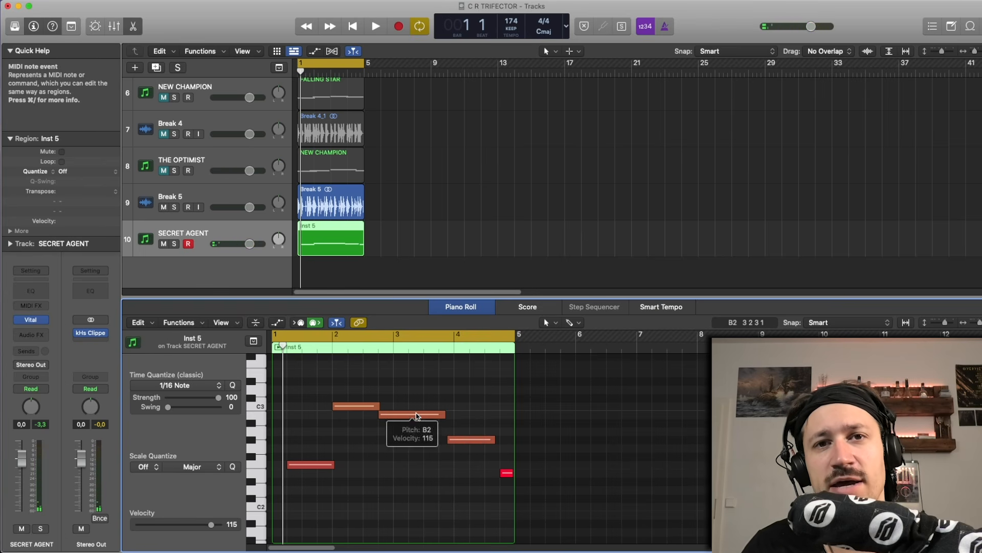
pyautogui.click(404, 417)
pyautogui.click(404, 417)
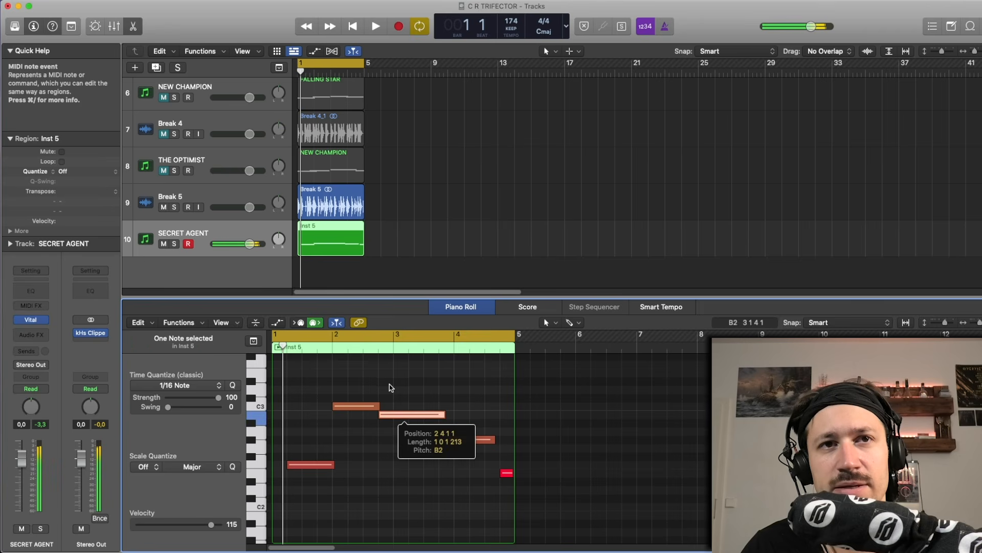
pyautogui.click(379, 351)
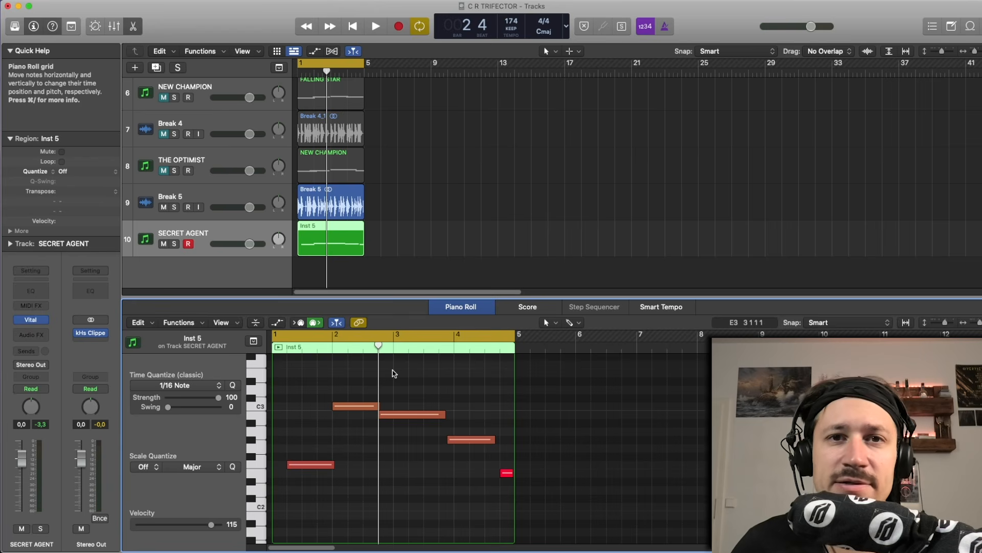
# Audition the third, fourth and last notes of the SECRET AGENT bassline
pyautogui.click(423, 417)
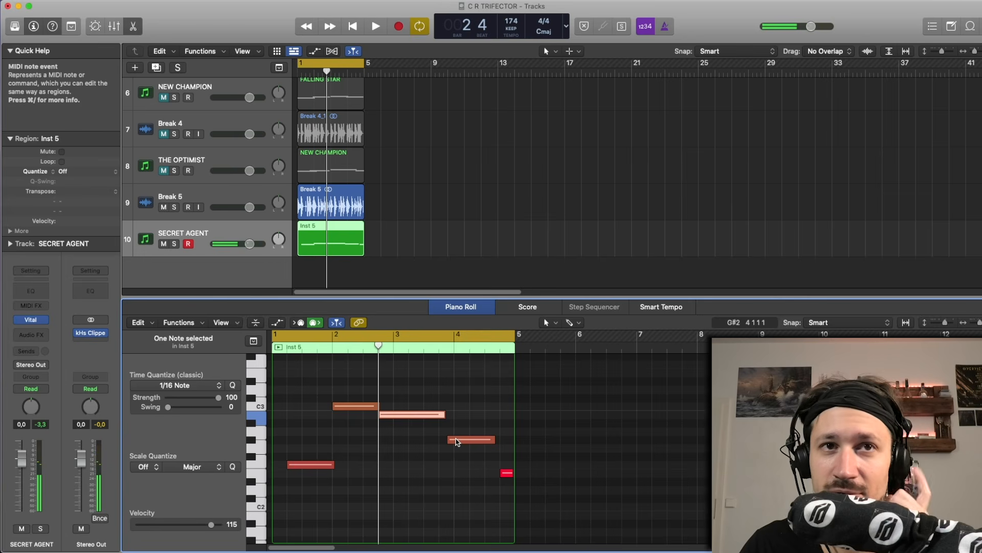
pyautogui.click(458, 440)
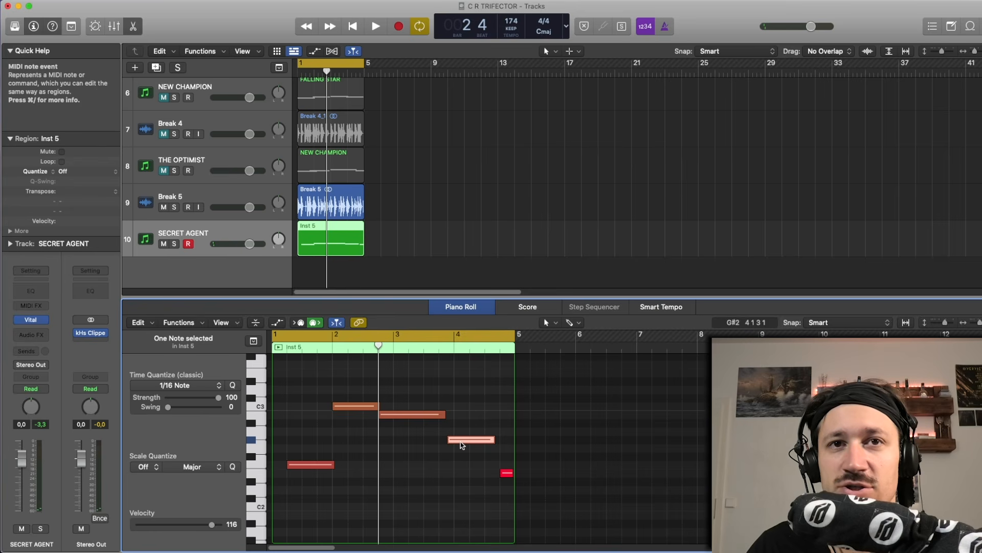
pyautogui.click(460, 443)
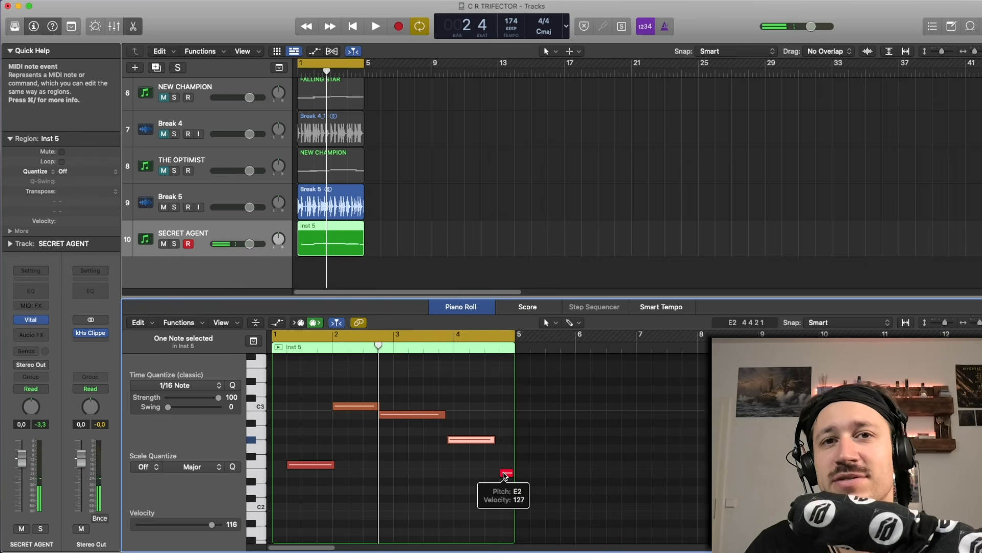
pyautogui.click(505, 475)
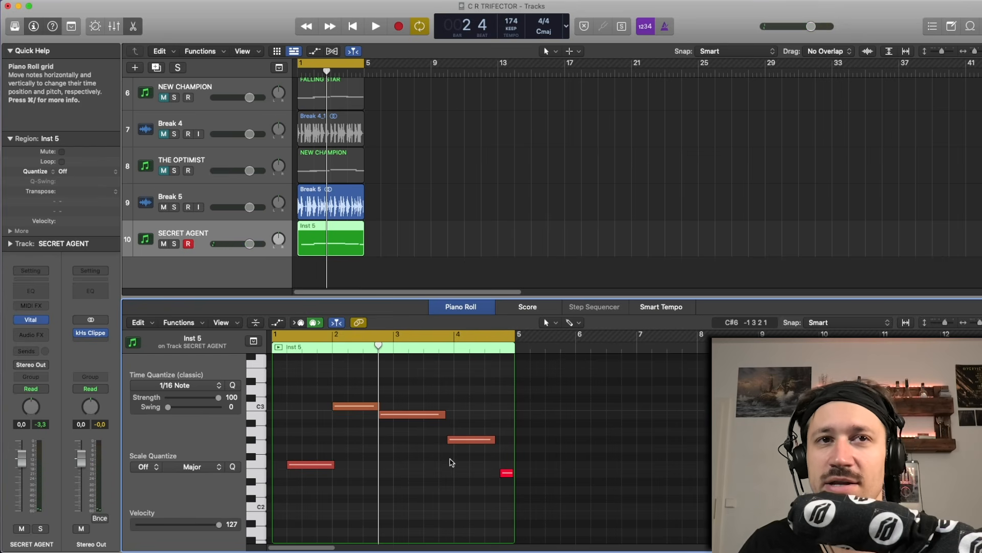
# Play the SECRET AGENT bassline with Break 5 twice while following its notes in the piano roll
pyautogui.press('space')
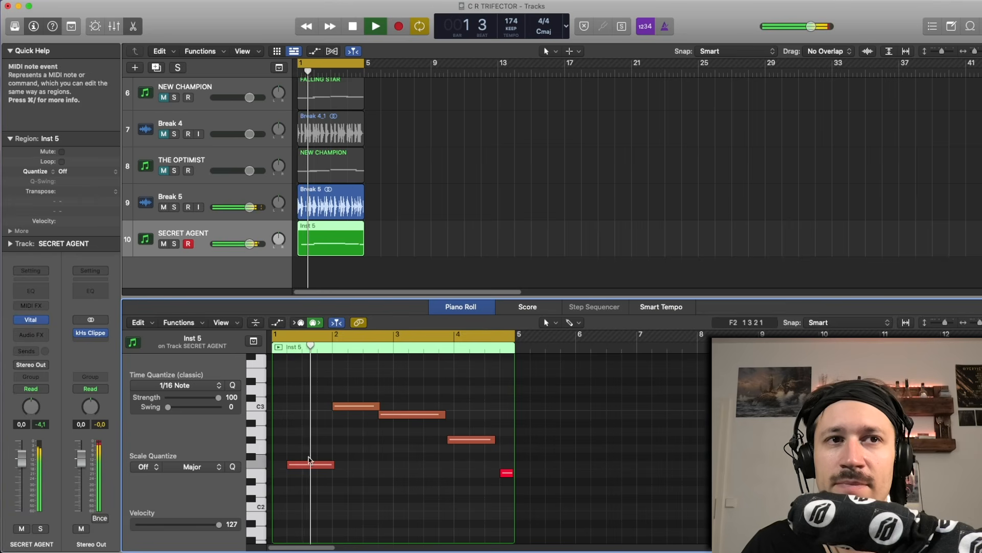
pyautogui.press('space')
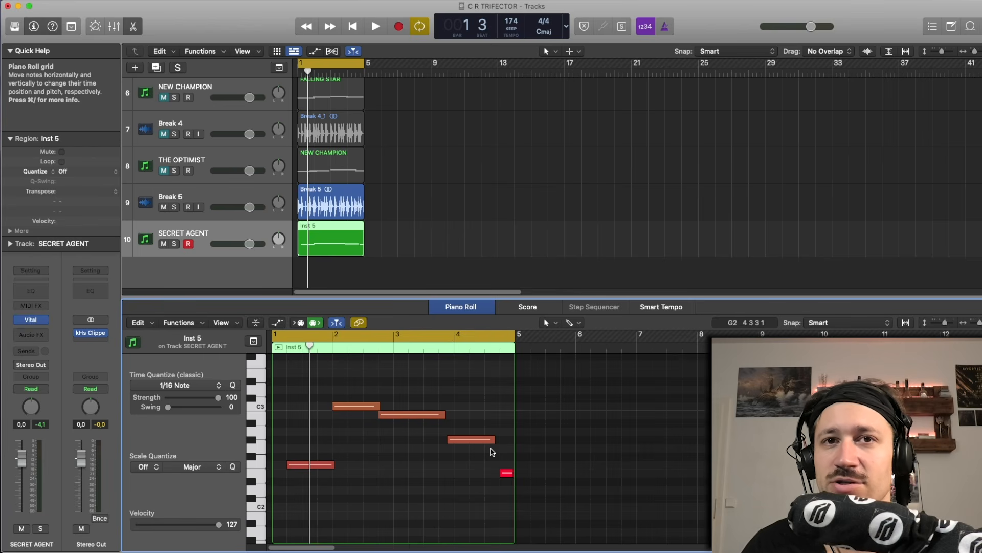
pyautogui.press('space')
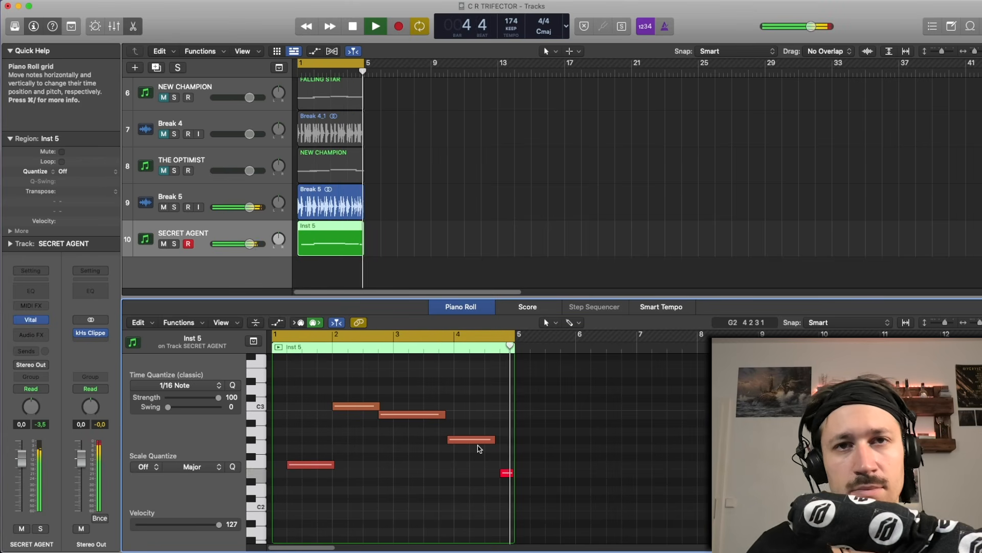
pyautogui.press('space')
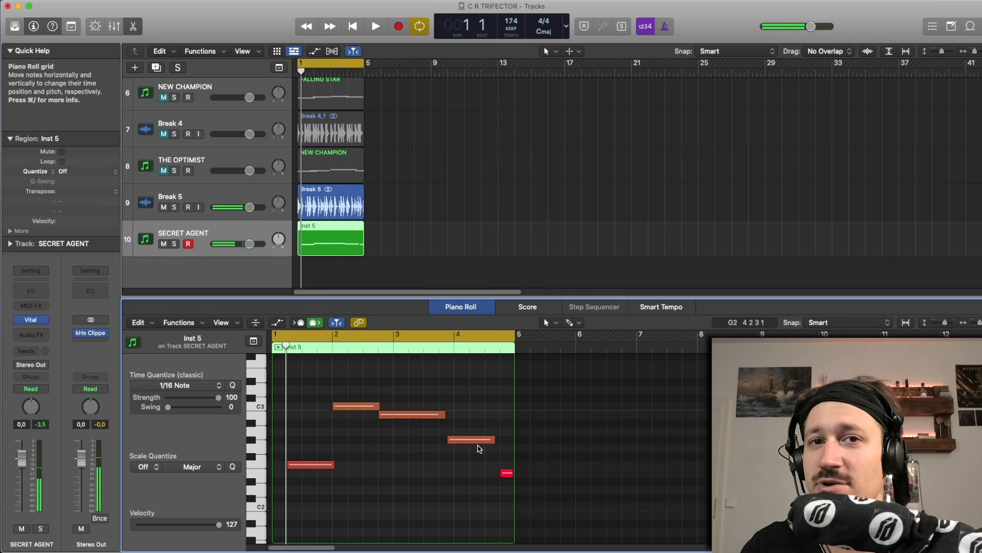
# Close the piano roll, mute the Break 5 and SECRET AGENT tracks, and deselect the region
pyautogui.click(453, 307)
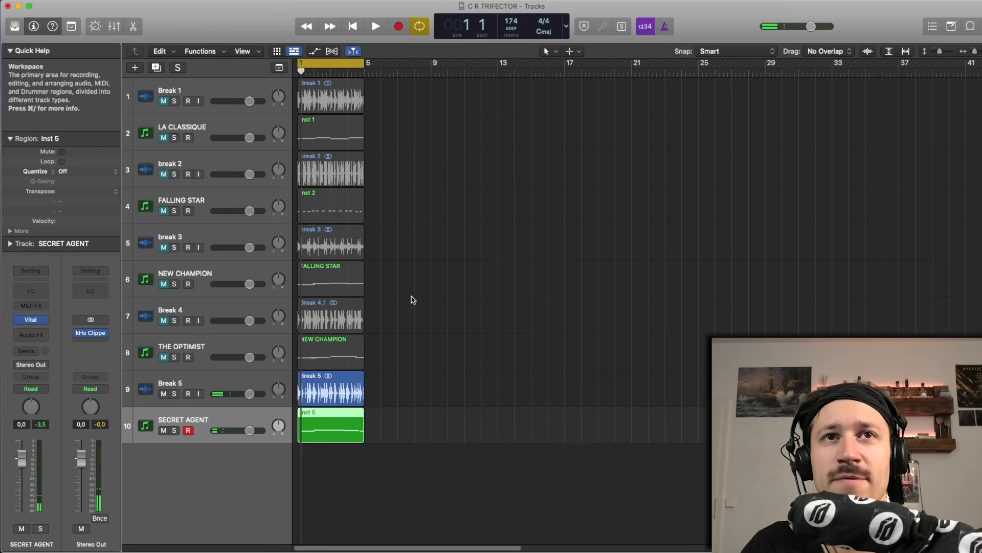
pyautogui.click(418, 319)
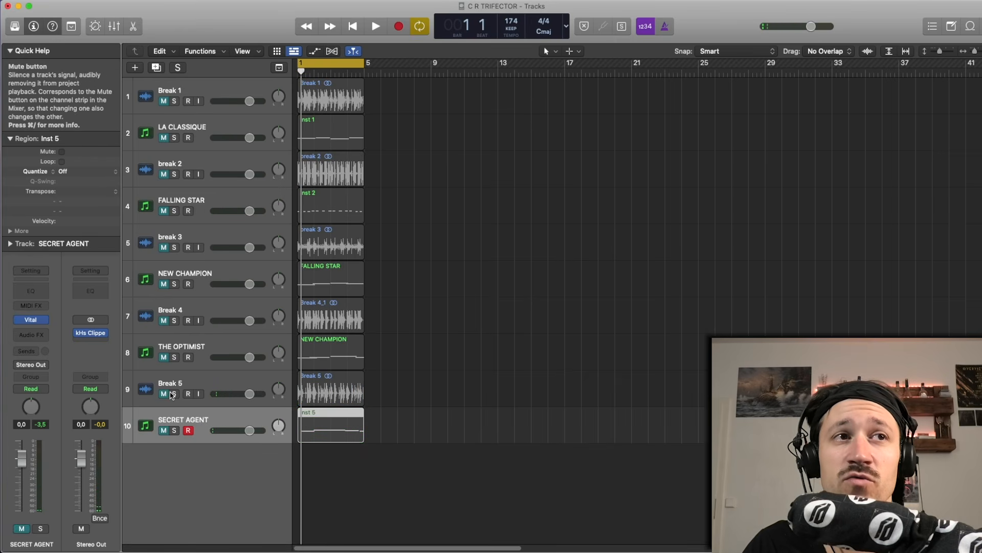
pyautogui.click(421, 335)
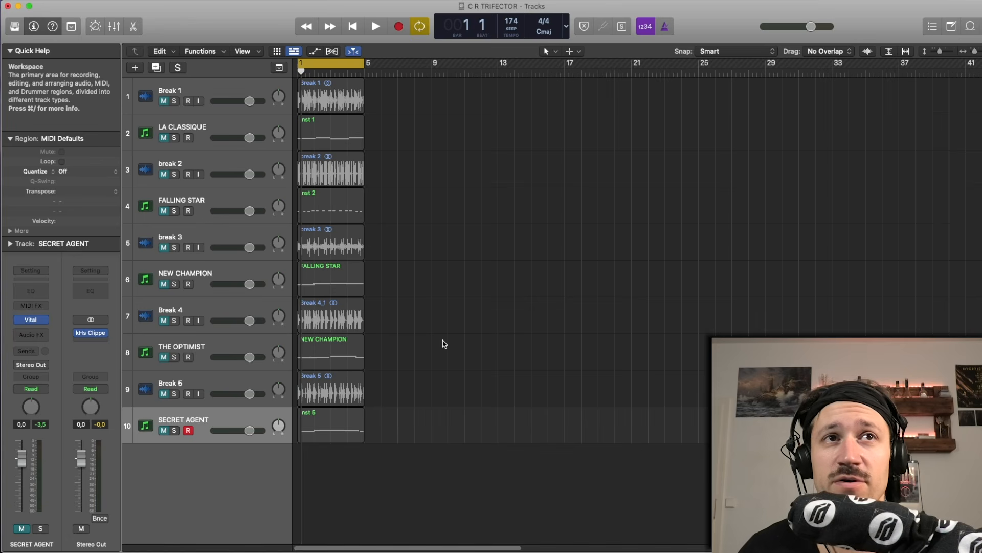